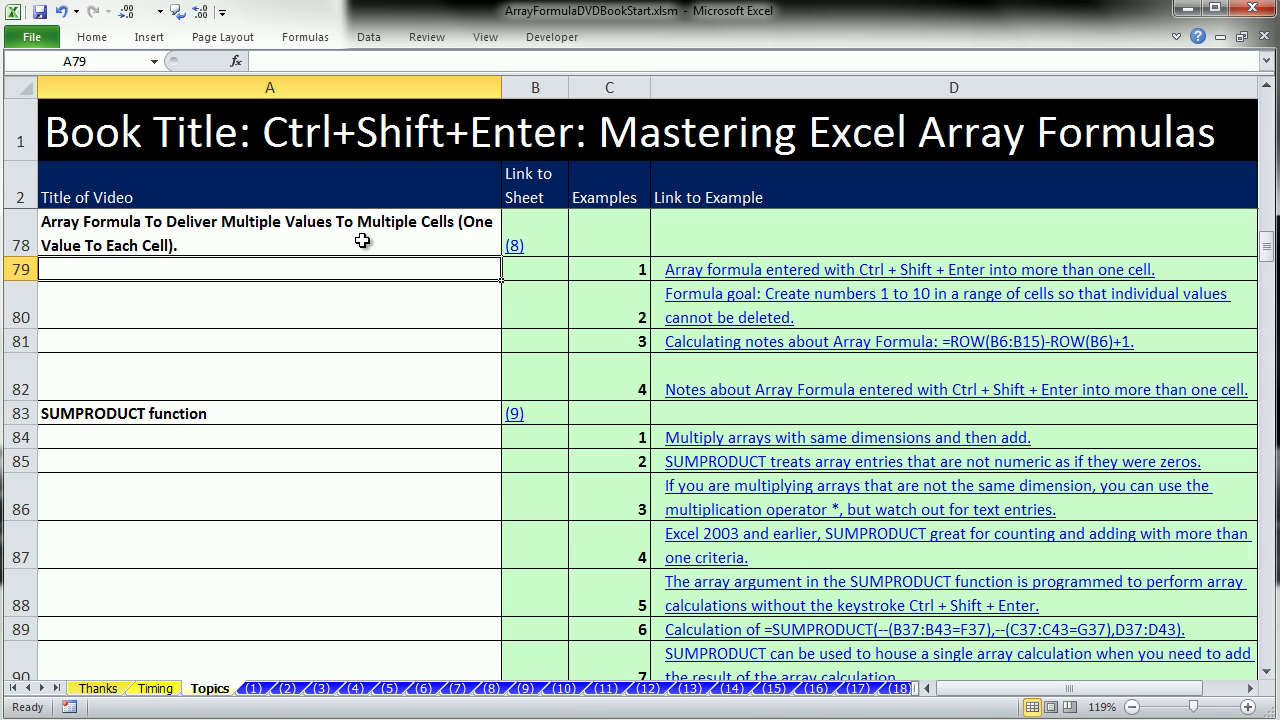
- Open sheet (8) for the multi-cell array formula topic and review the summary of the first 7 videos
click(514, 252)
drag(970, 704, 1012, 700)
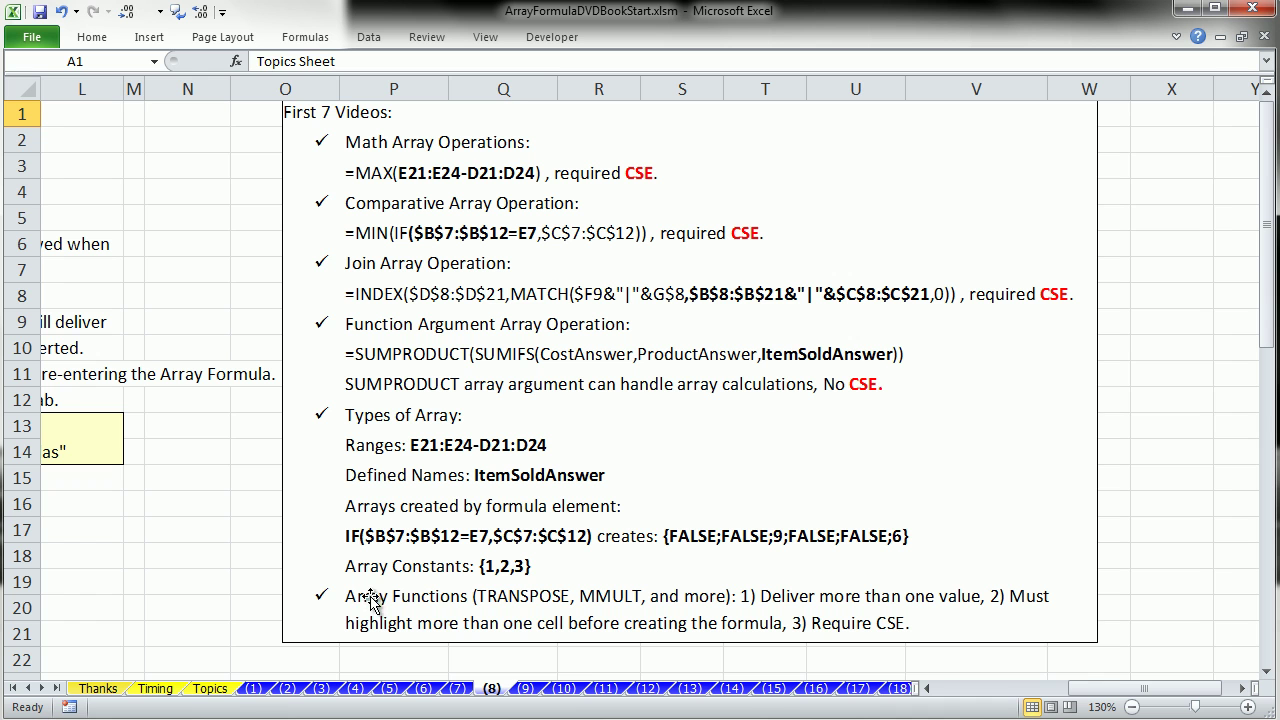
drag(1116, 698, 900, 698)
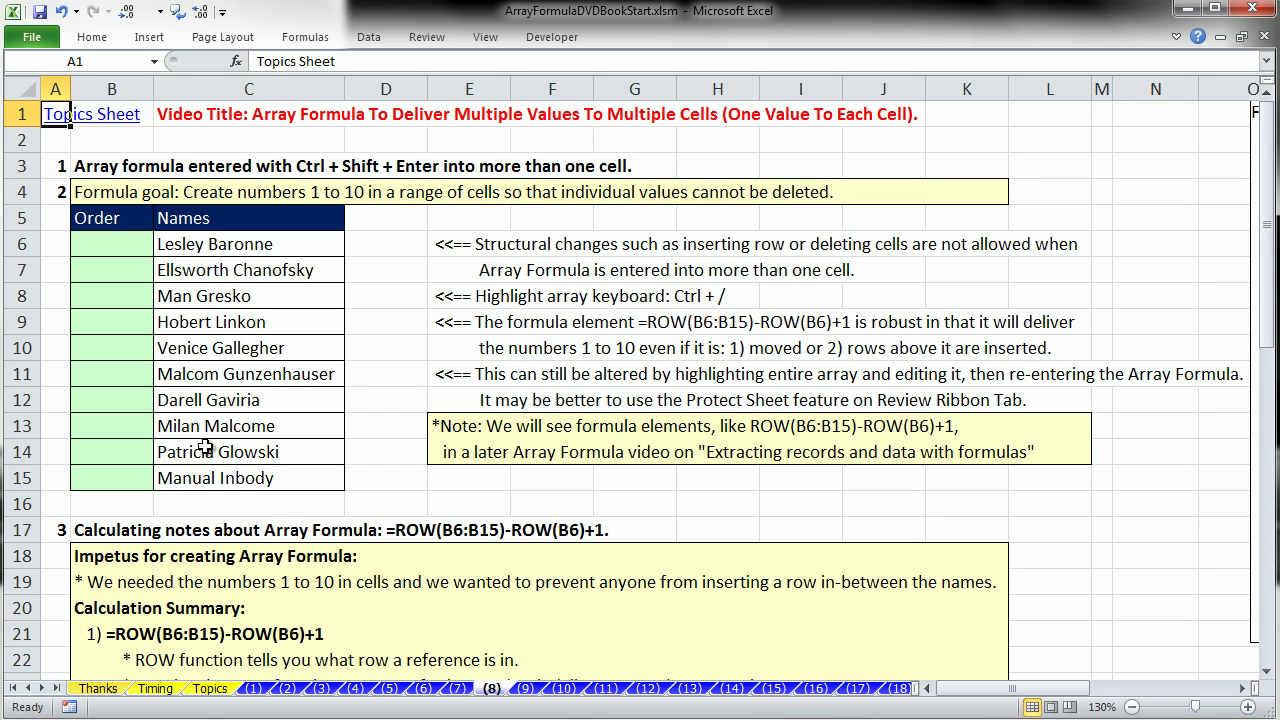
- Fill the Order cells B6:B15 with the formula =ROW() in a single entry
drag(110, 248, 132, 472)
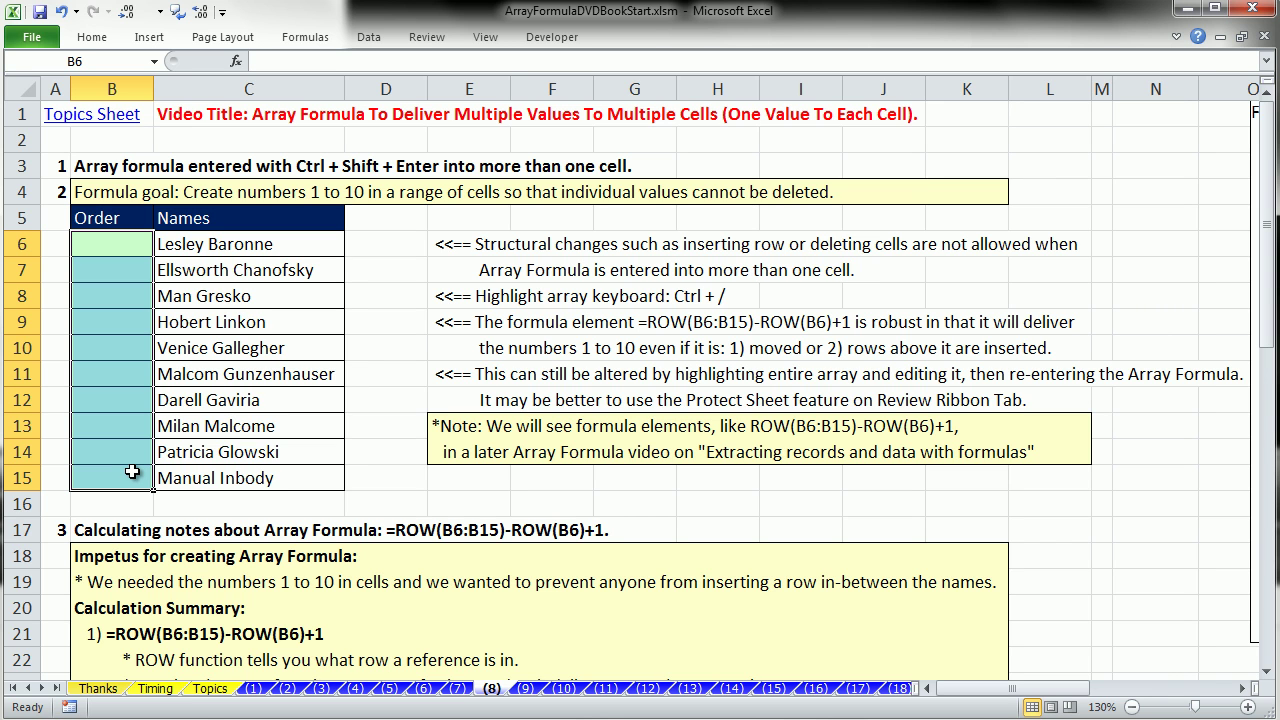
drag(204, 244, 200, 476)
drag(130, 244, 133, 480)
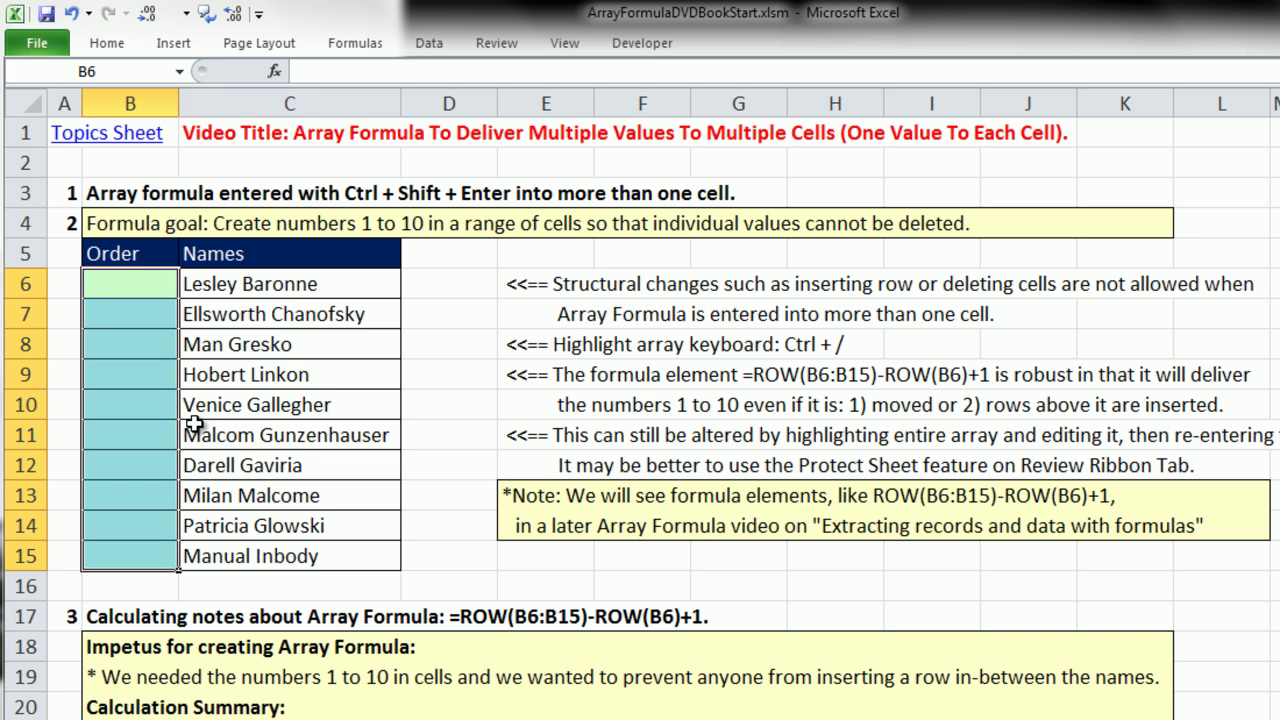
text(=row)
key(Tab)
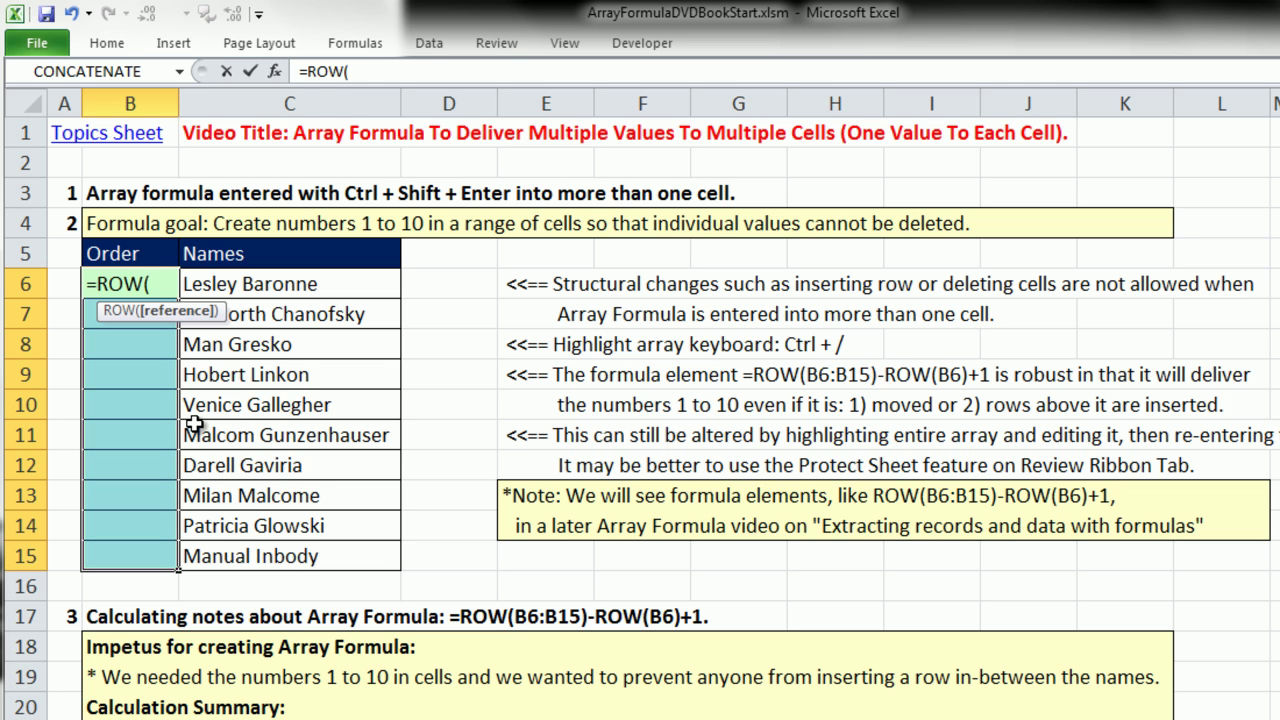
key(ctrl+Return)
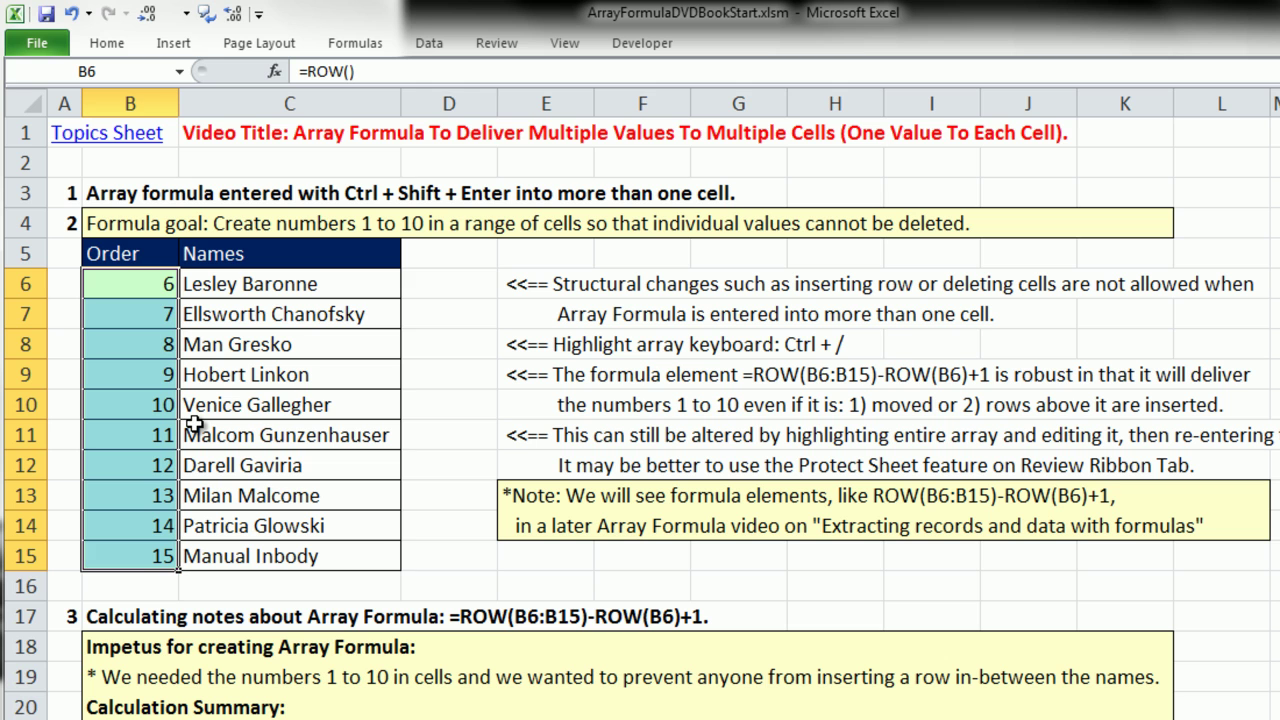
- Inspect the individual formulas in cells B12 and B15 without changing them
double_click(113, 466)
key(Escape)
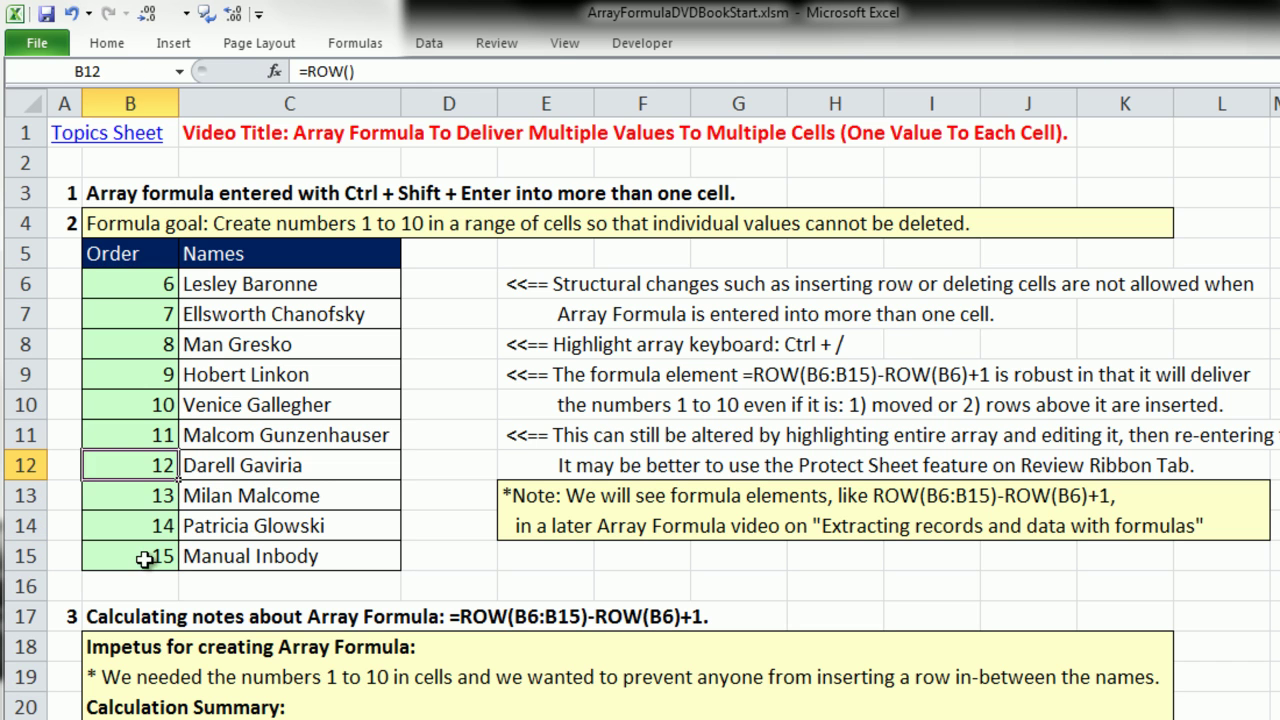
double_click(155, 556)
key(Escape)
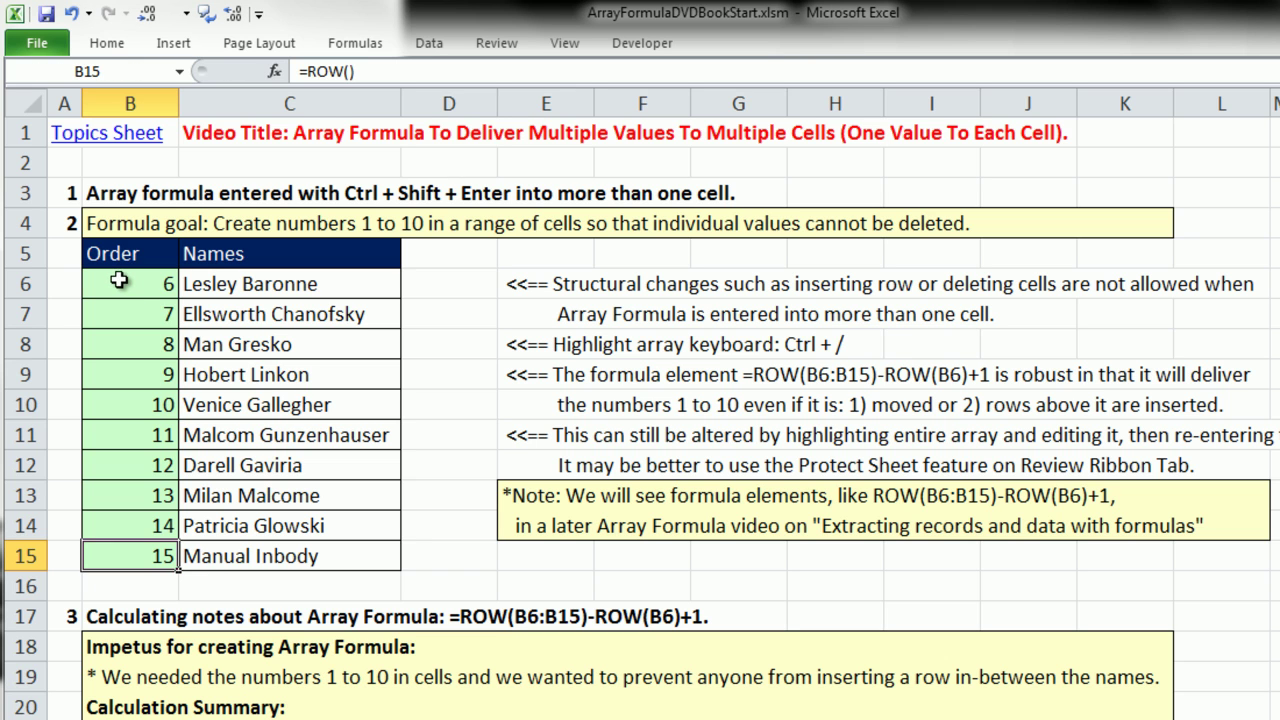
- Change the formula in B6:B15 to reference the whole range and enter =ROW(B6:B15) as one array formula
drag(124, 283, 145, 552)
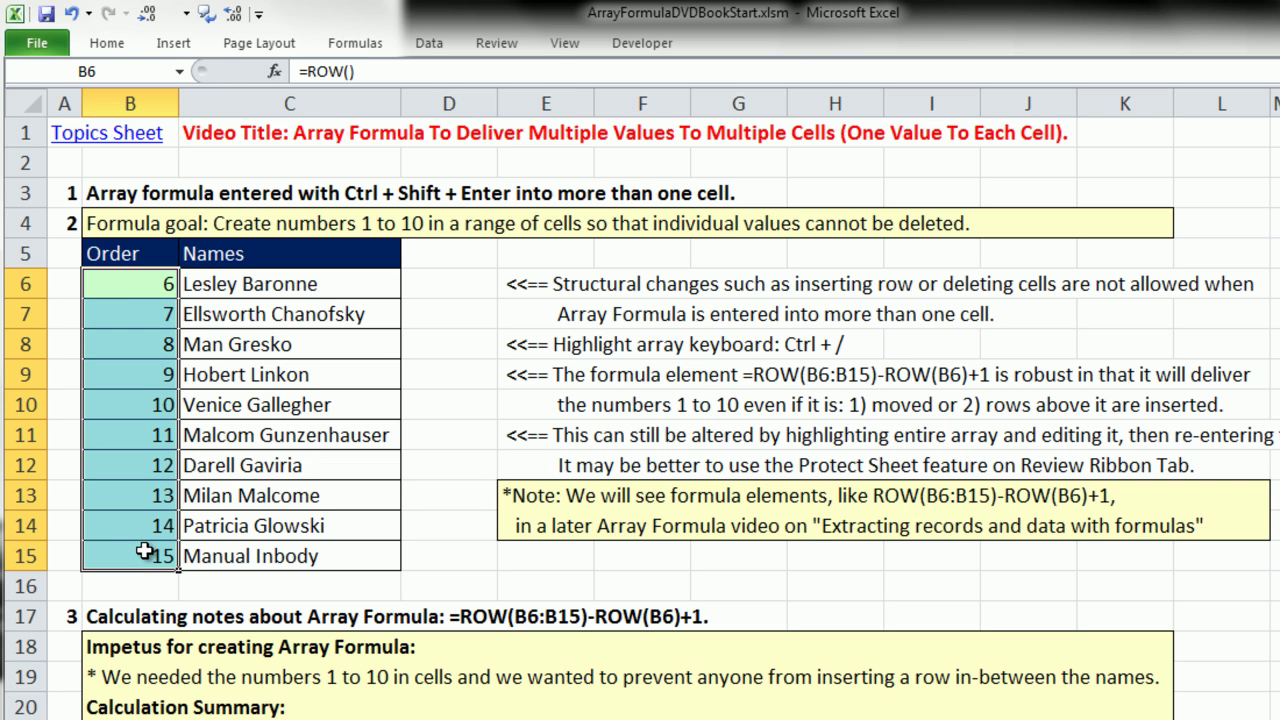
key(F2)
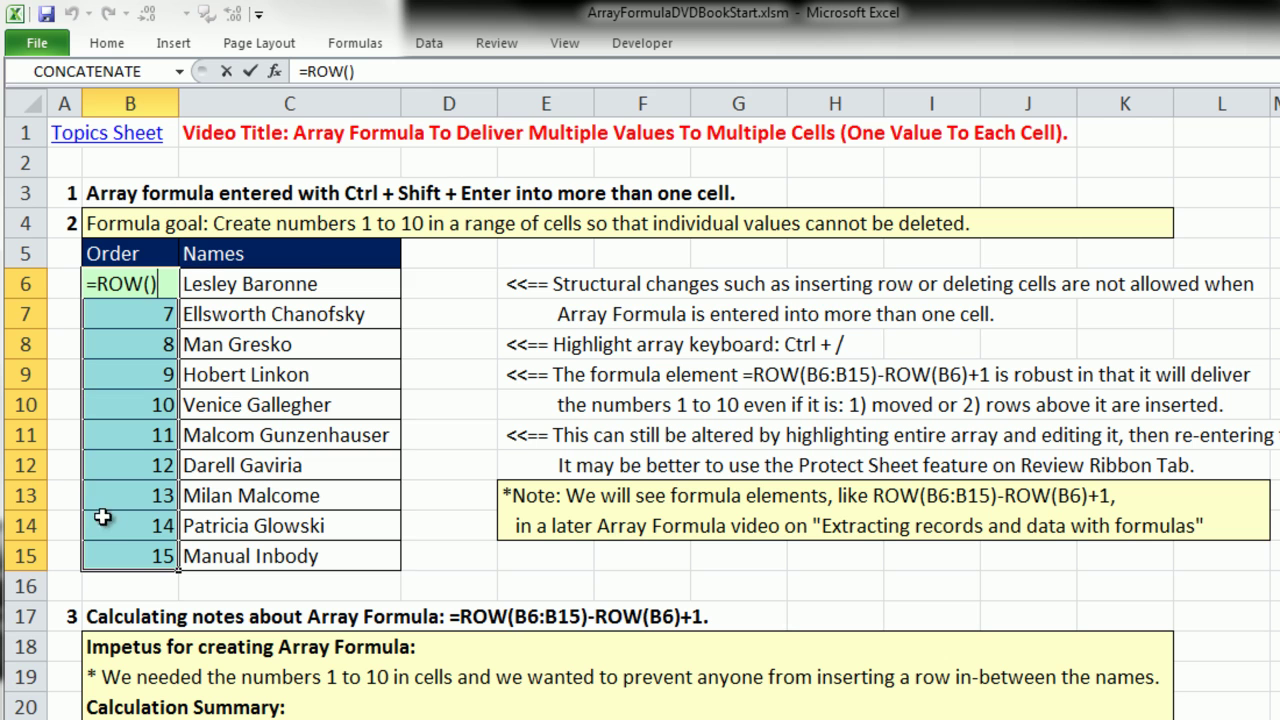
click(153, 284)
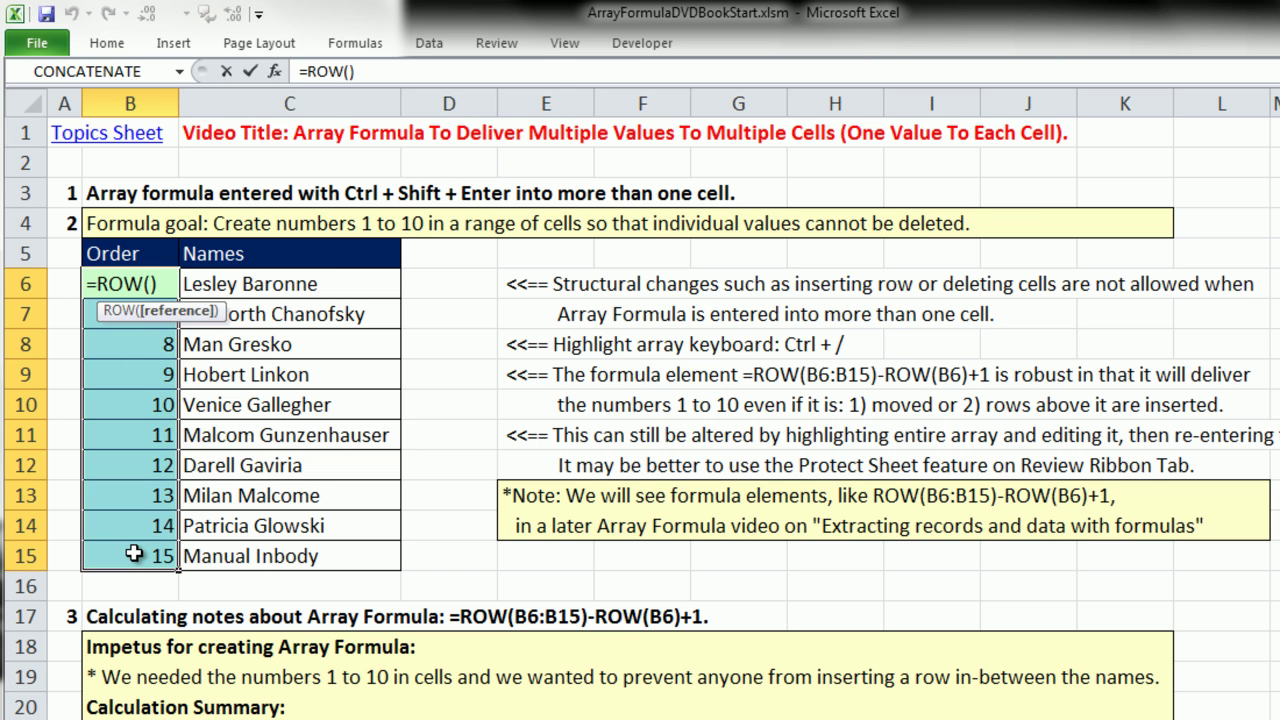
drag(133, 555, 130, 284)
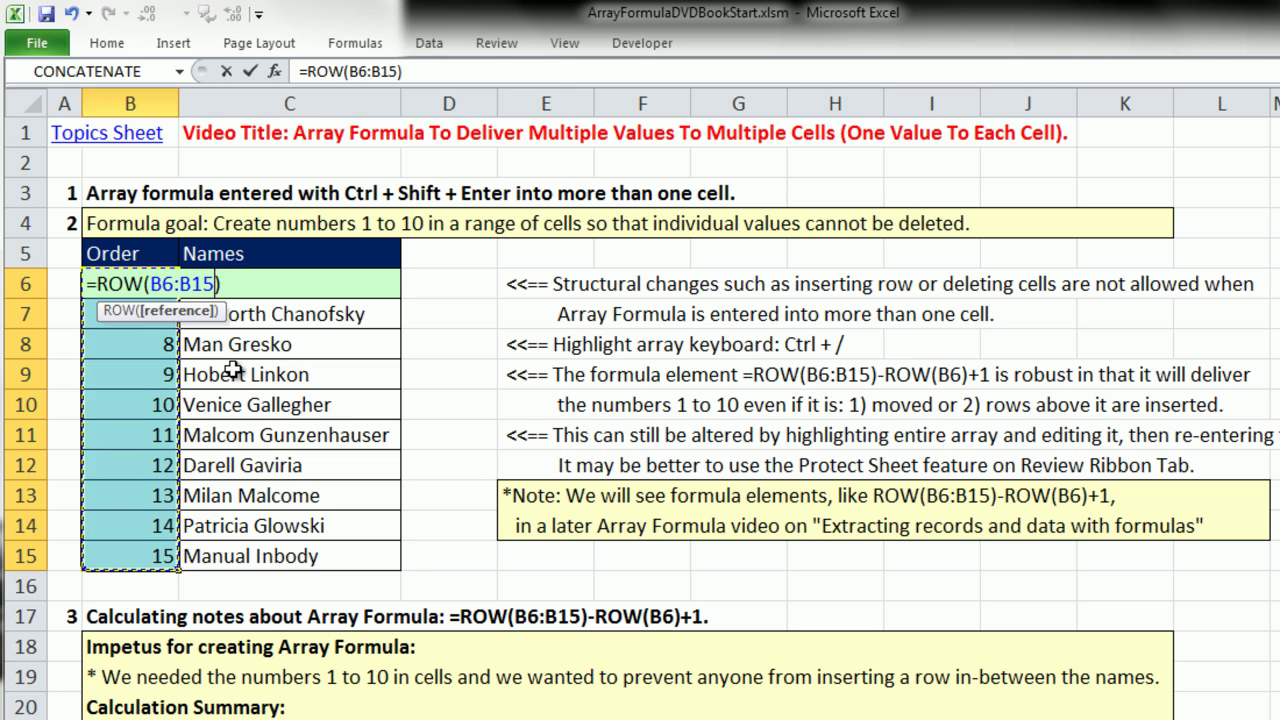
click(145, 318)
key(ctrl+shift+Return)
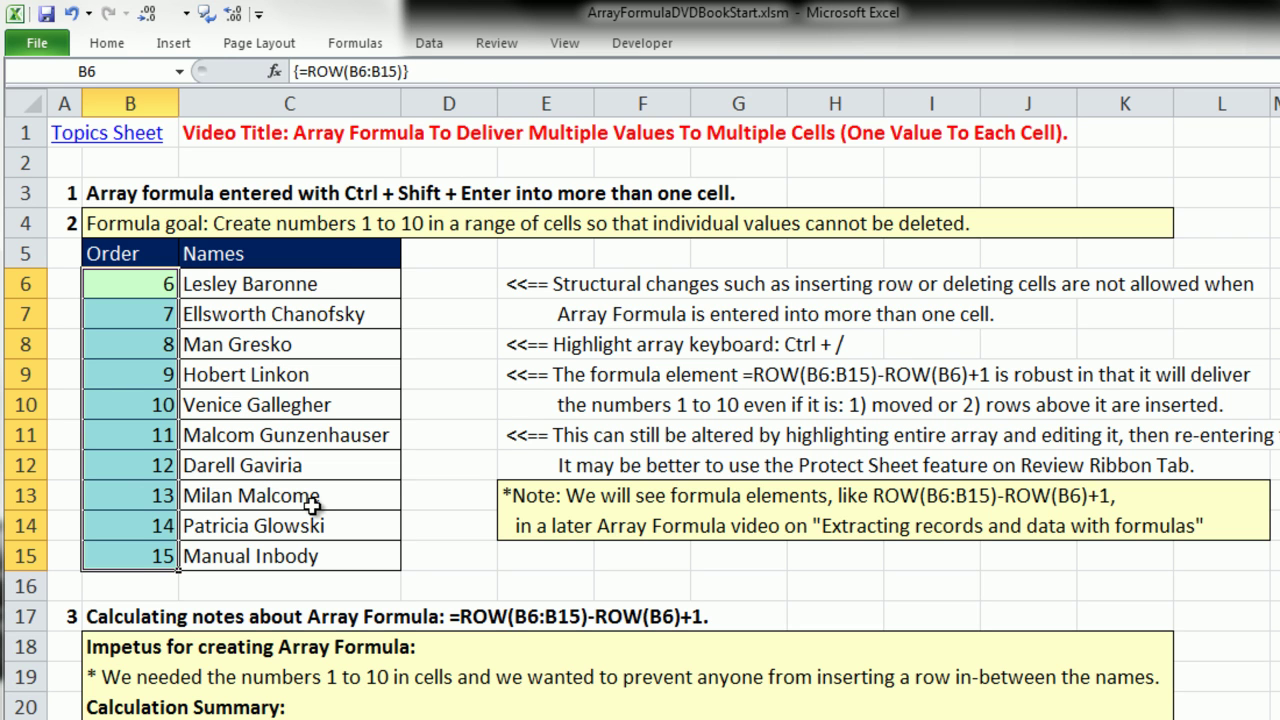
- Extend the B6:B15 array formula by subtracting the first row, giving =ROW(B6:B15)-ROW(B6)
key(F2)
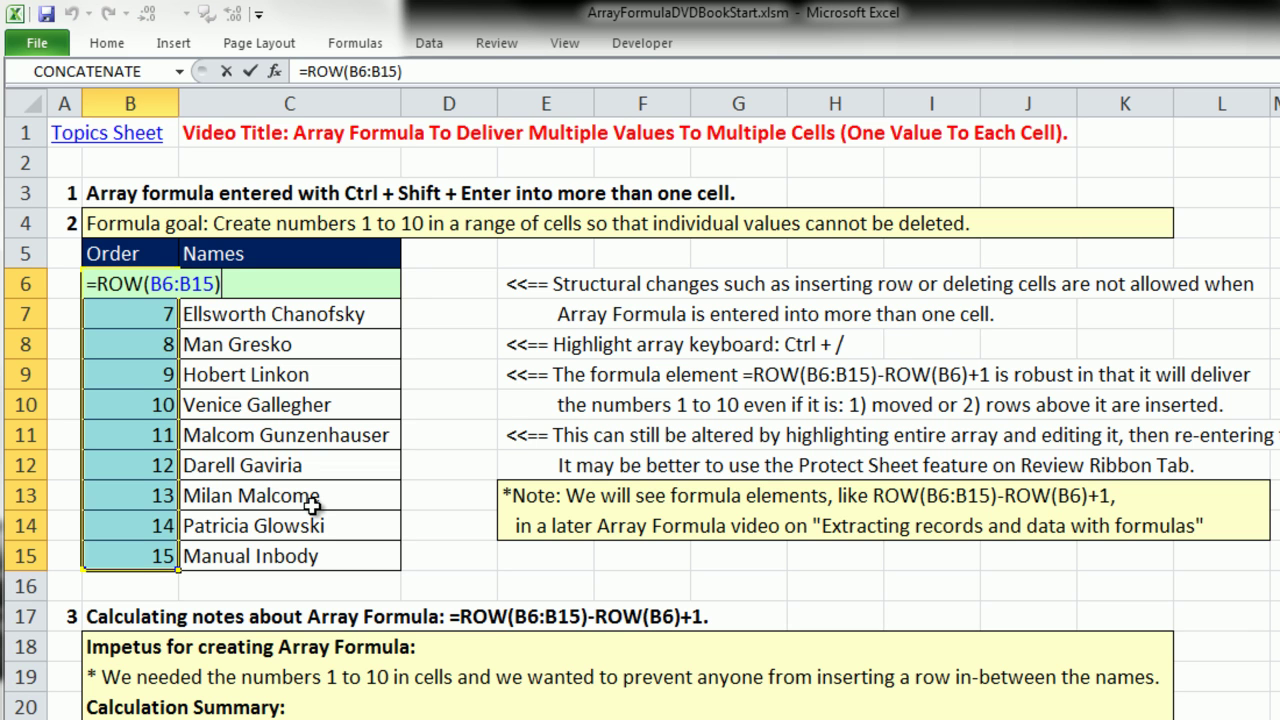
text(-row)
key(Tab)
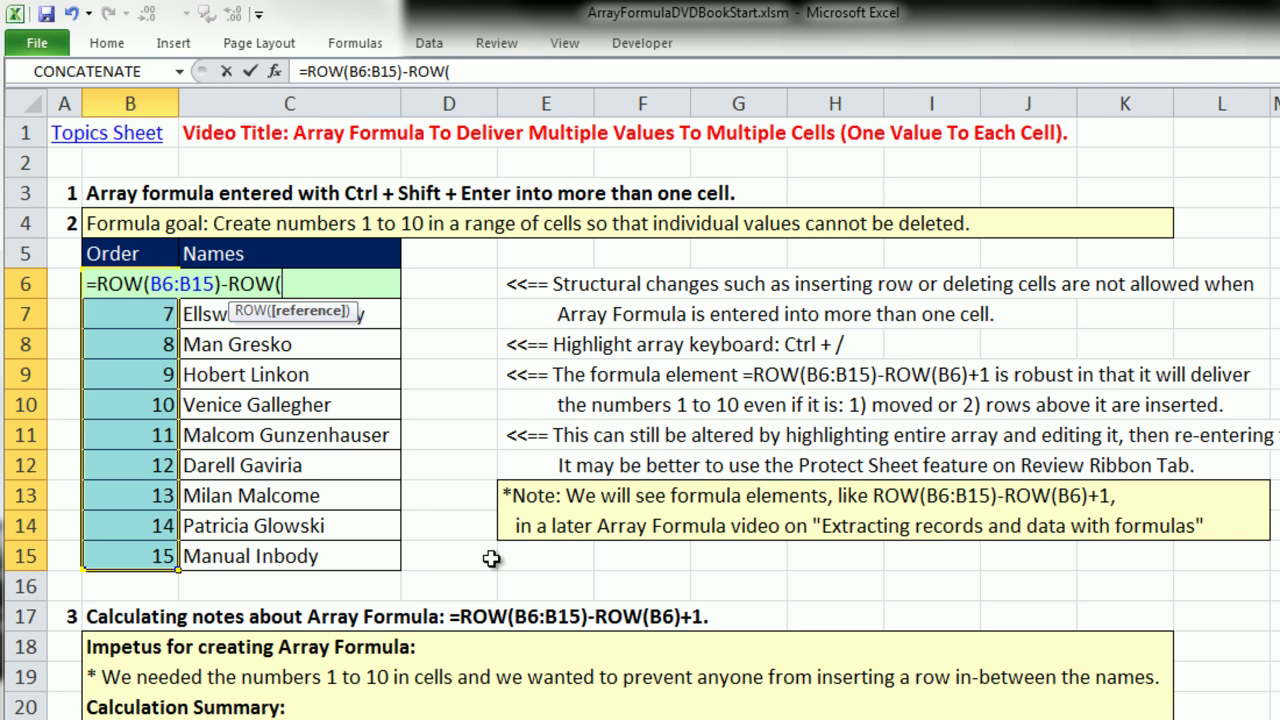
text(B6)
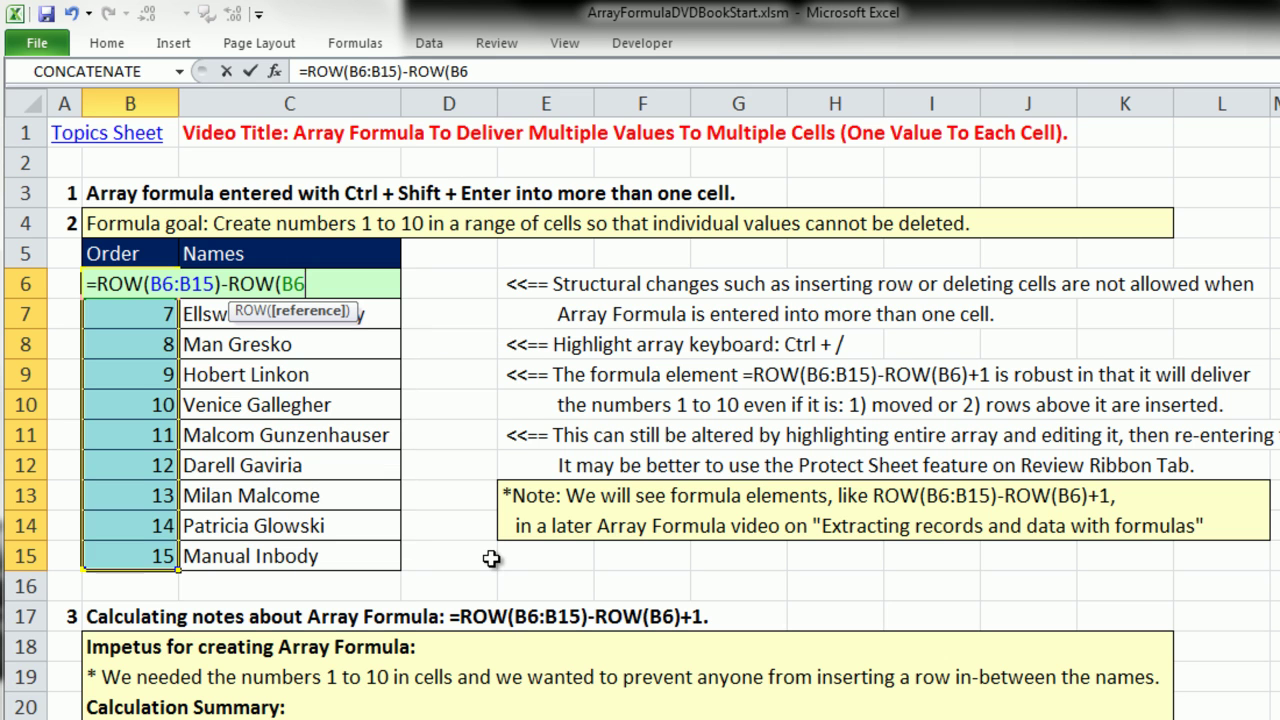
text())
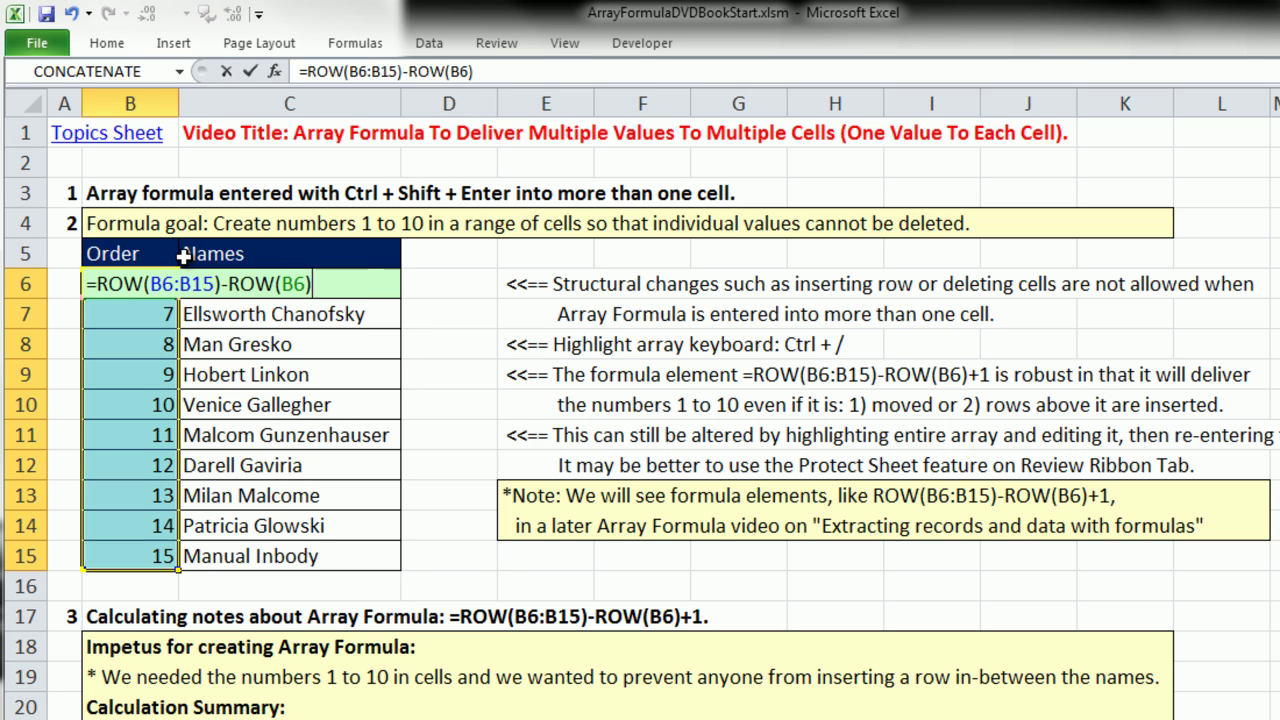
- Evaluate ROW(B6:B15) and ROW(B6) separately inside the formula, restore both references, and enter it as an array formula in B6:B15
click(222, 284)
key(shift+Right)
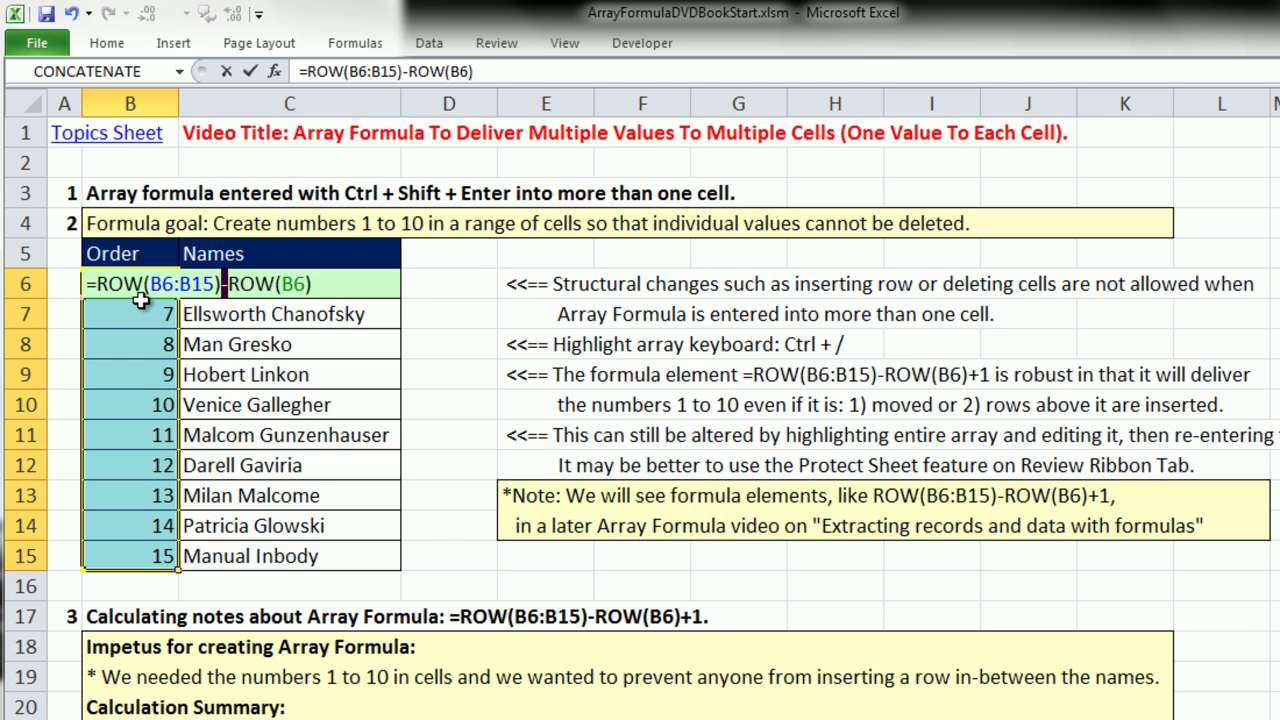
drag(88, 284, 224, 286)
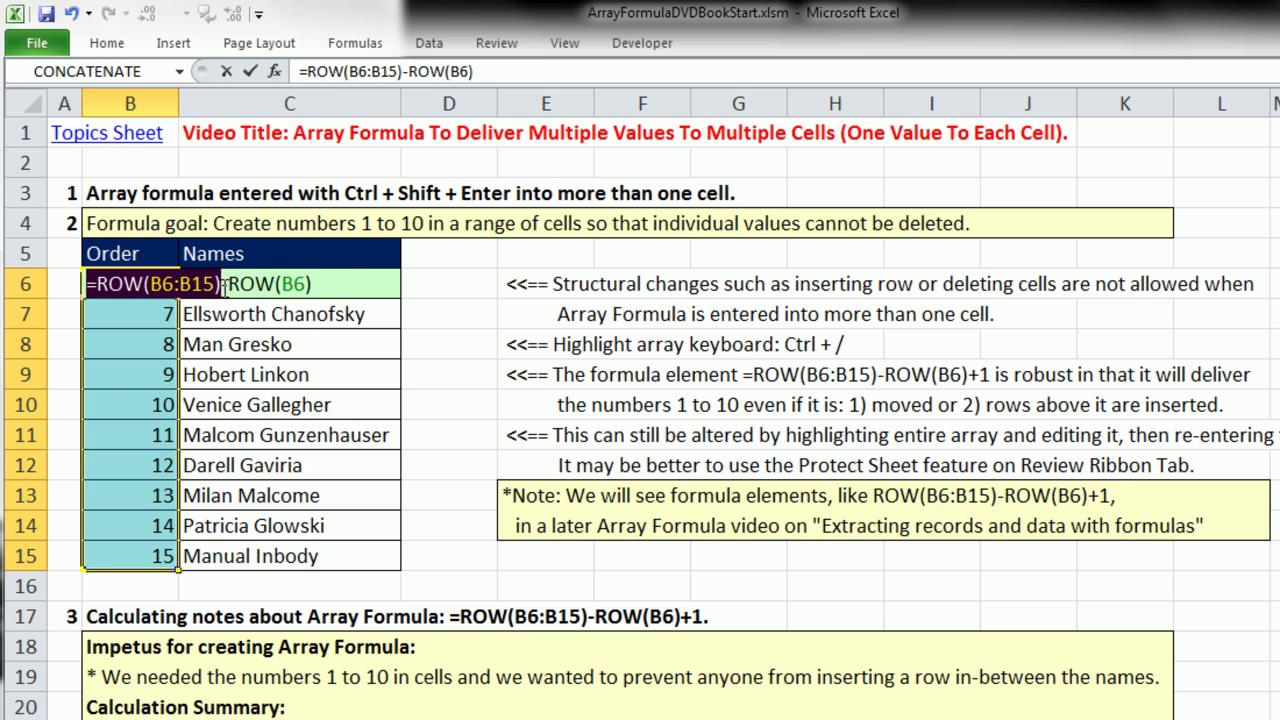
key(F9)
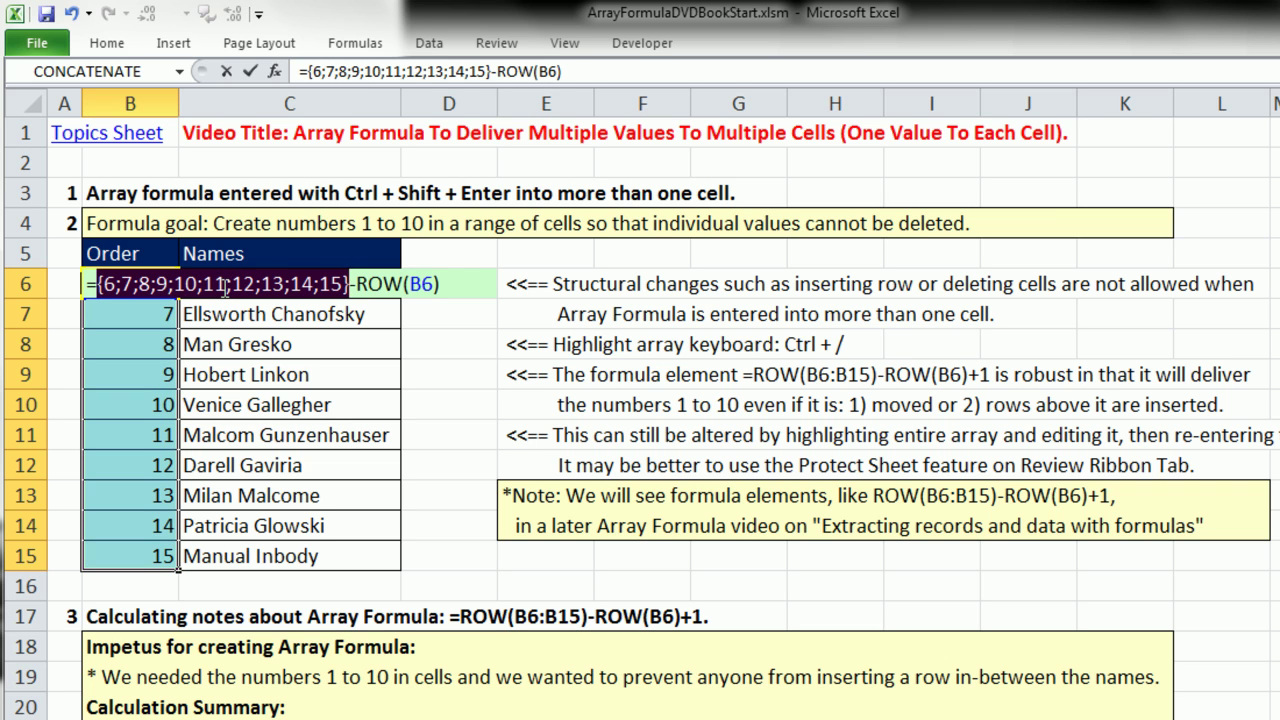
key(ctrl+z)
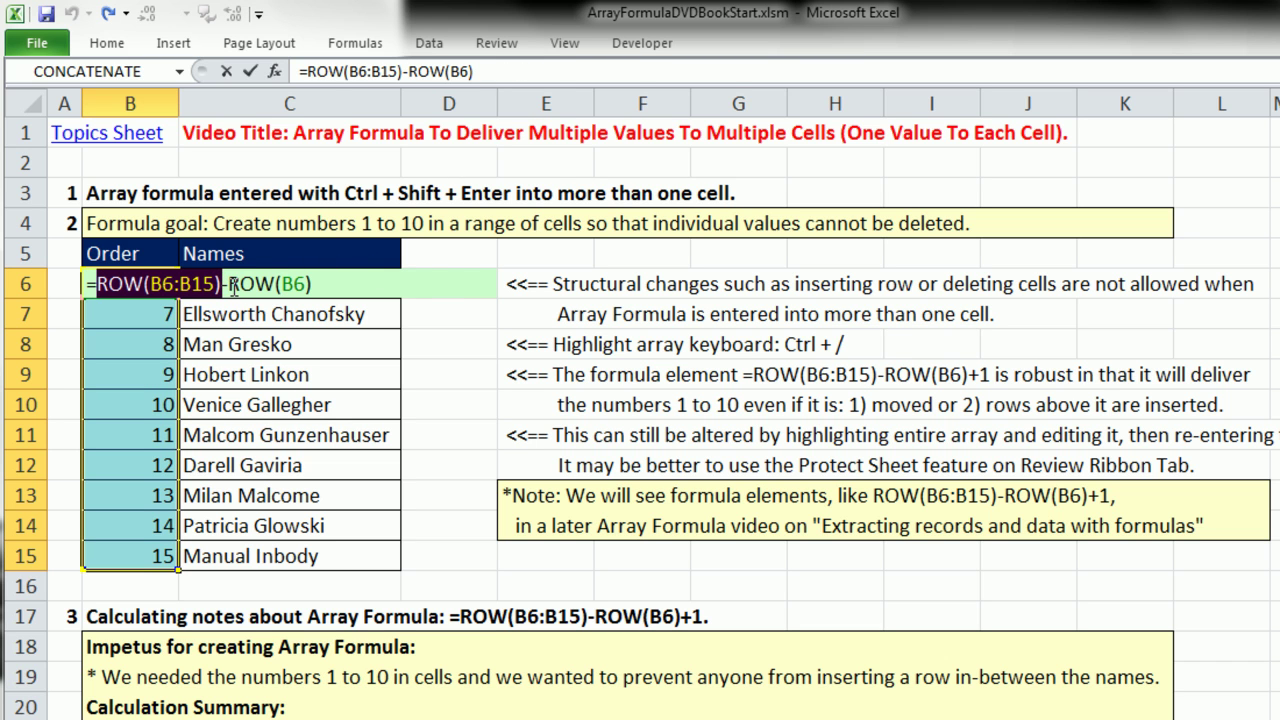
drag(228, 286, 438, 300)
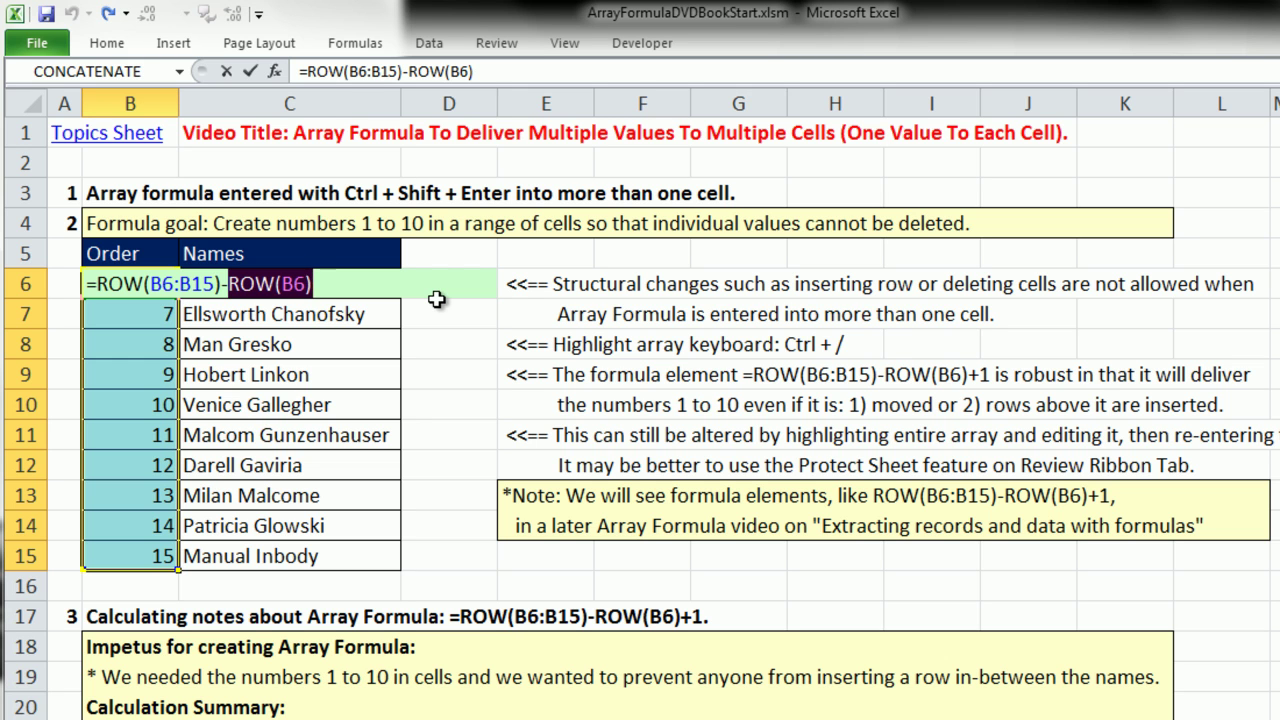
key(F9)
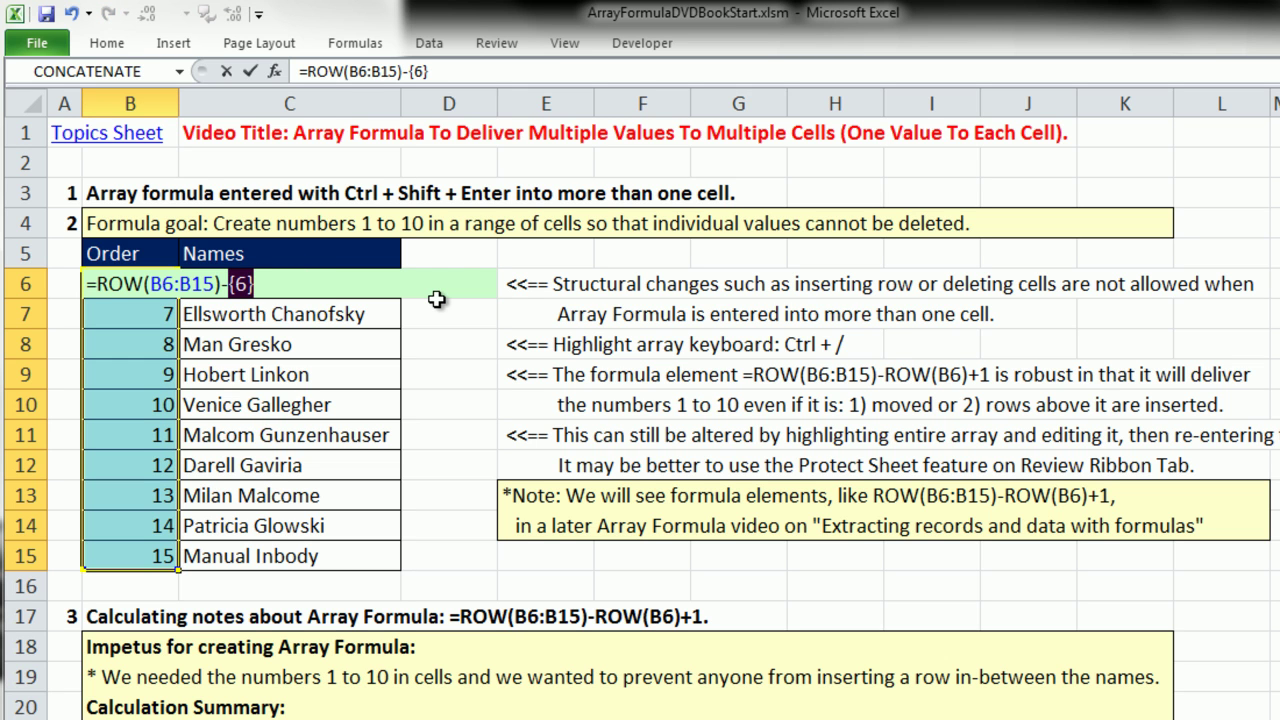
key(ctrl+z)
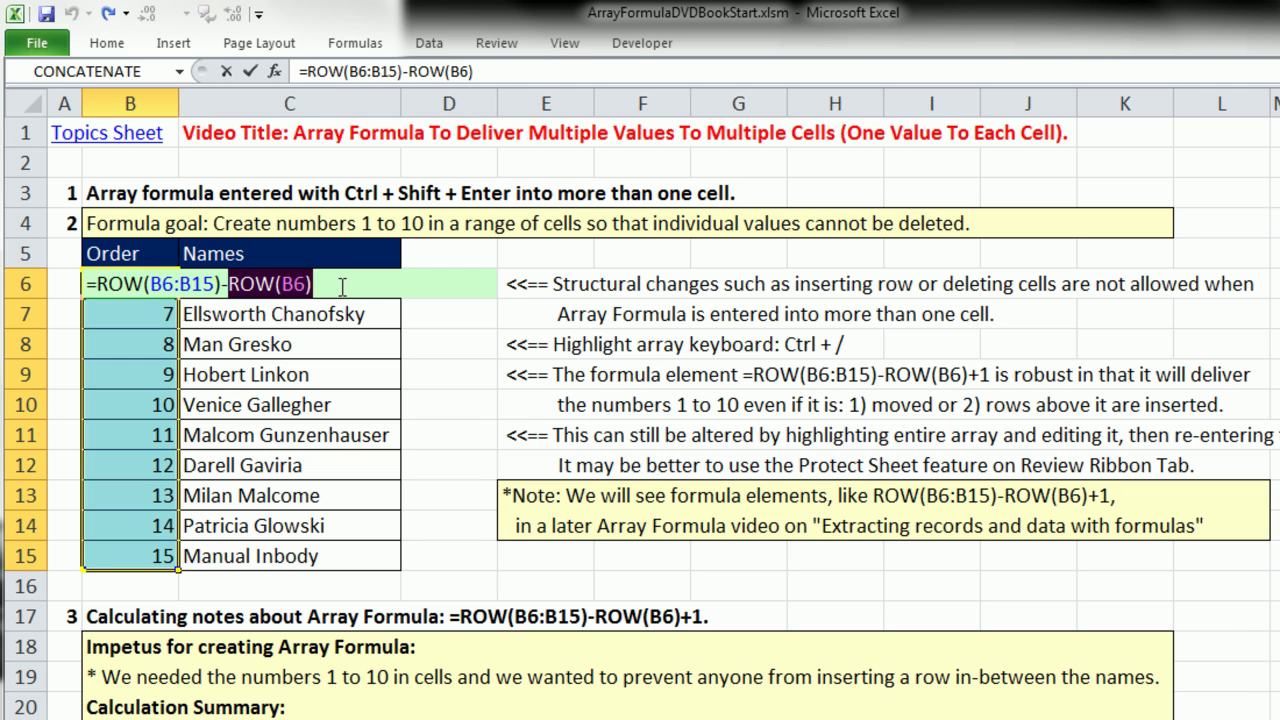
key(ctrl+shift+Return)
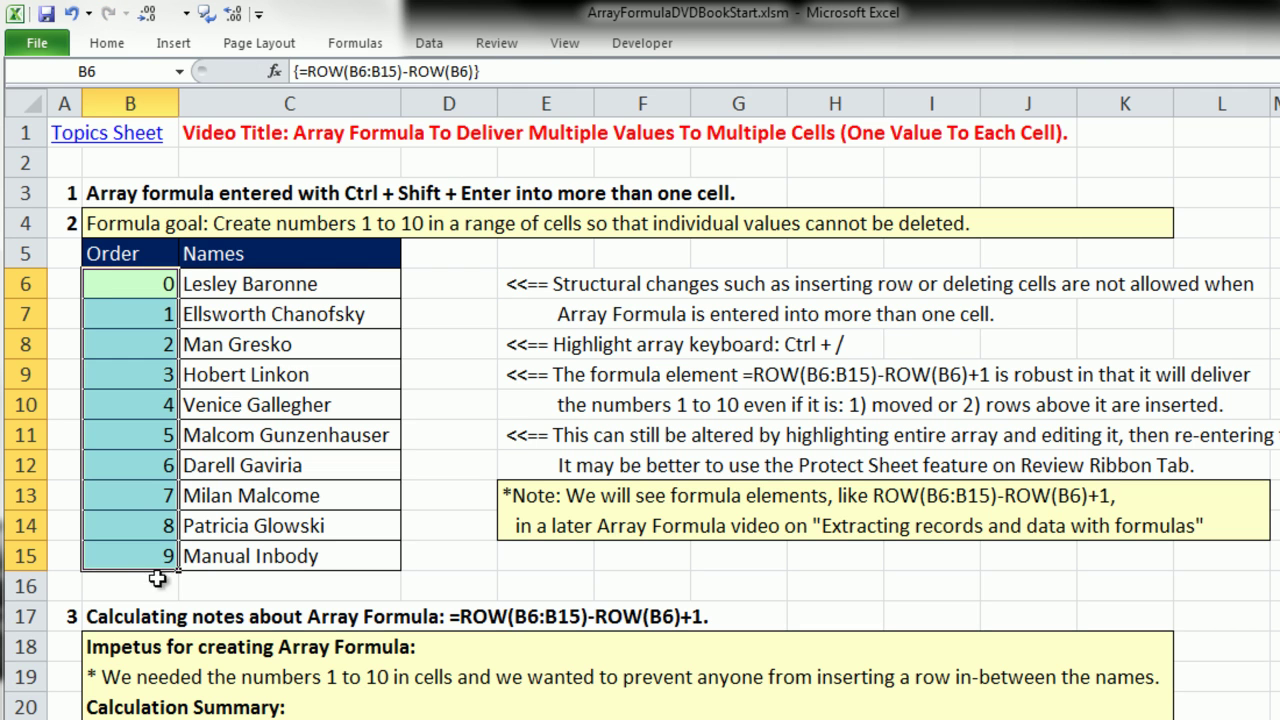
- Evaluate the whole ROW(B6:B15)-ROW(B6) expression within the formula and restore the original expression
key(F2)
key(Home)
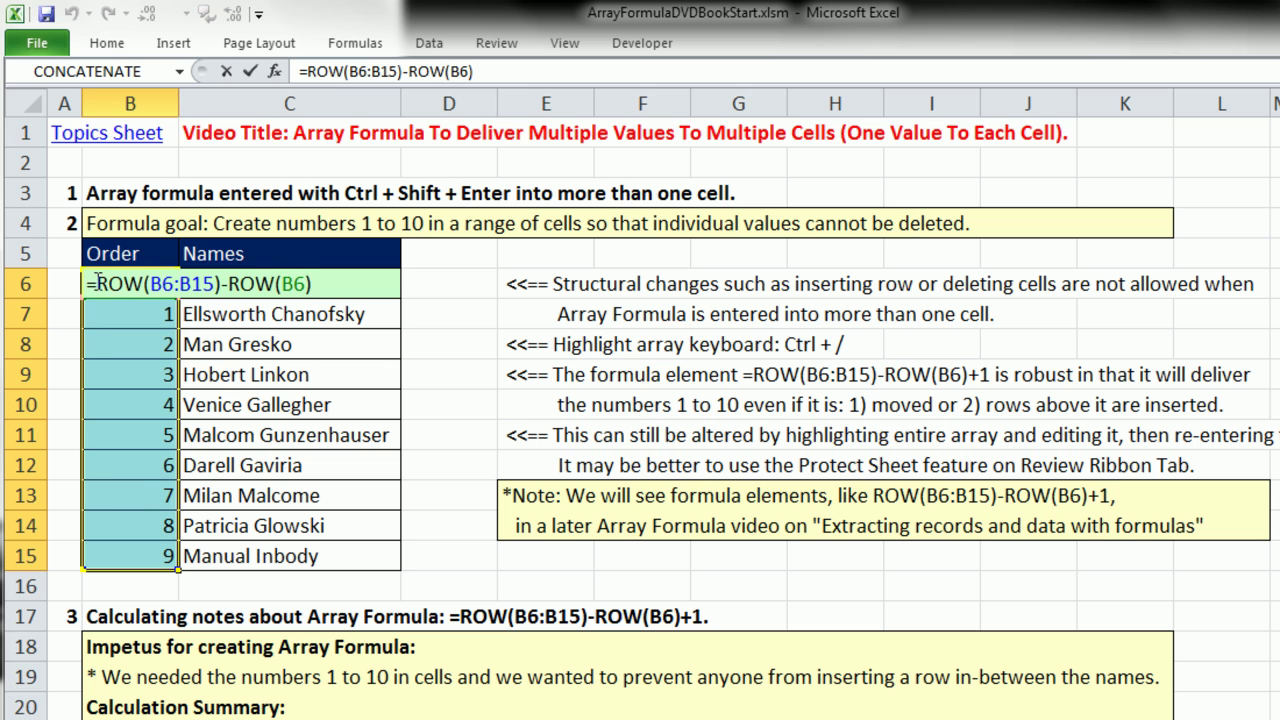
key(Right)
key(shift+End)
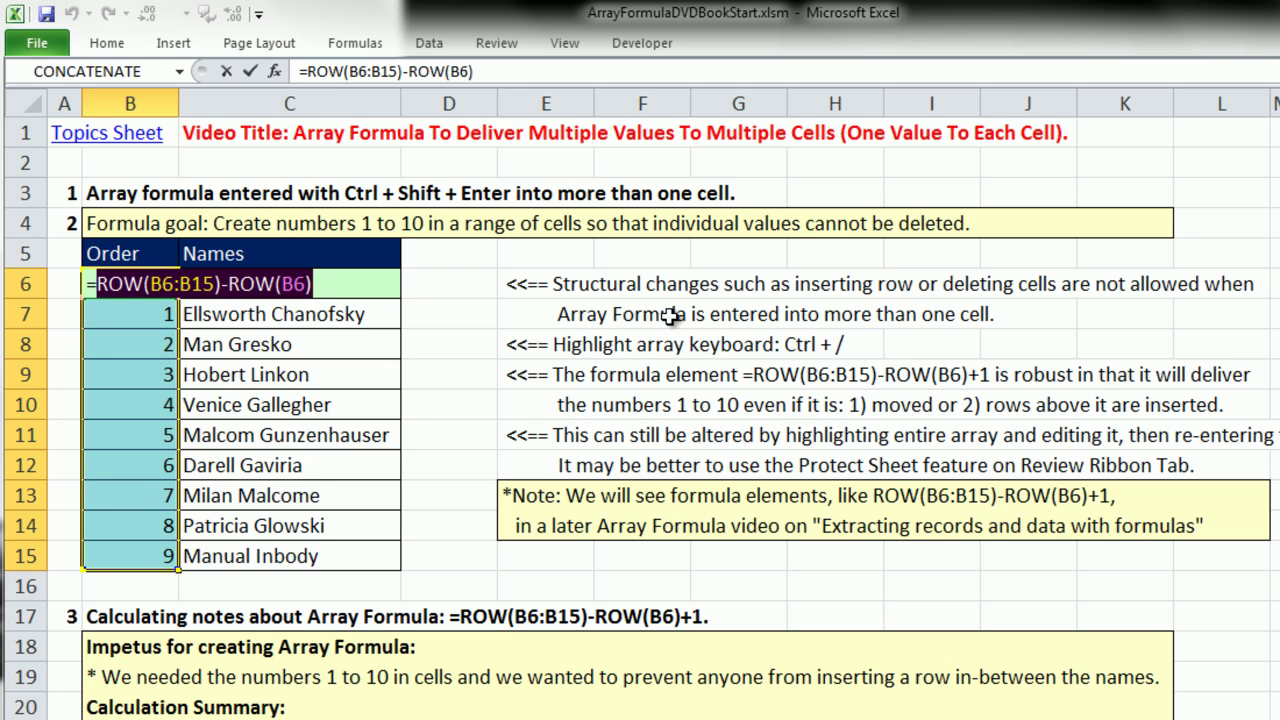
key(F9)
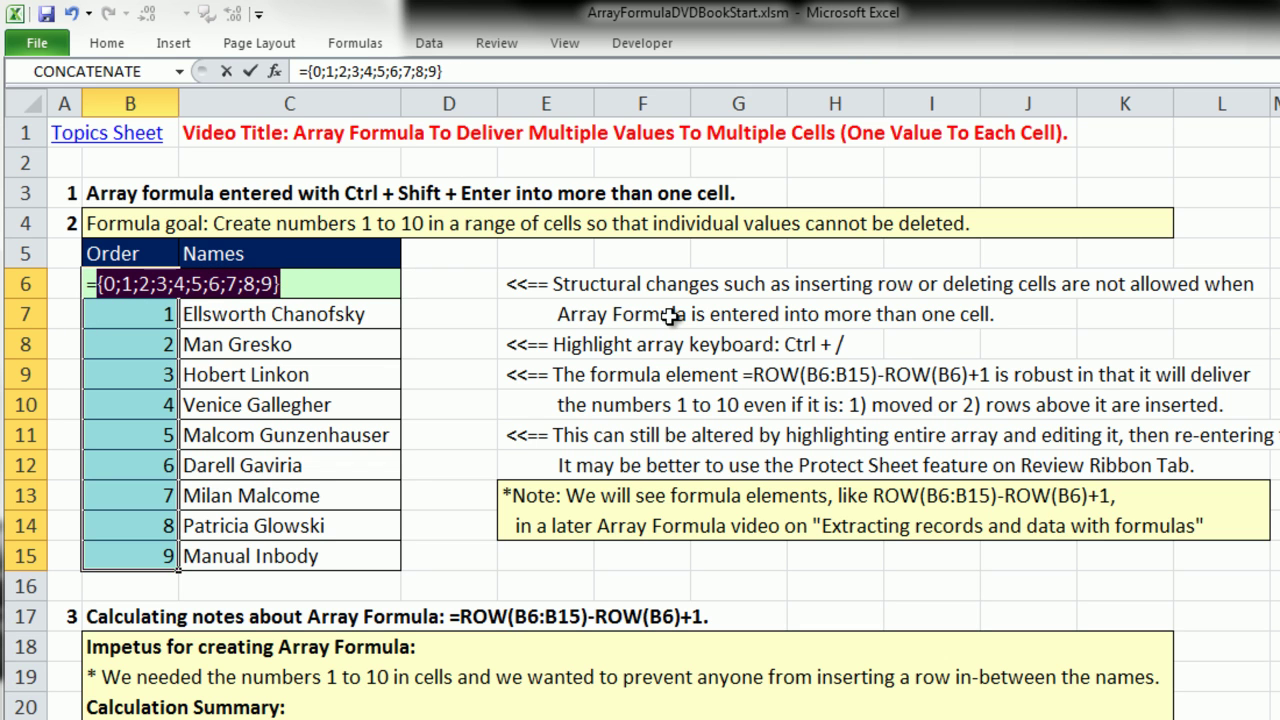
key(ctrl+z)
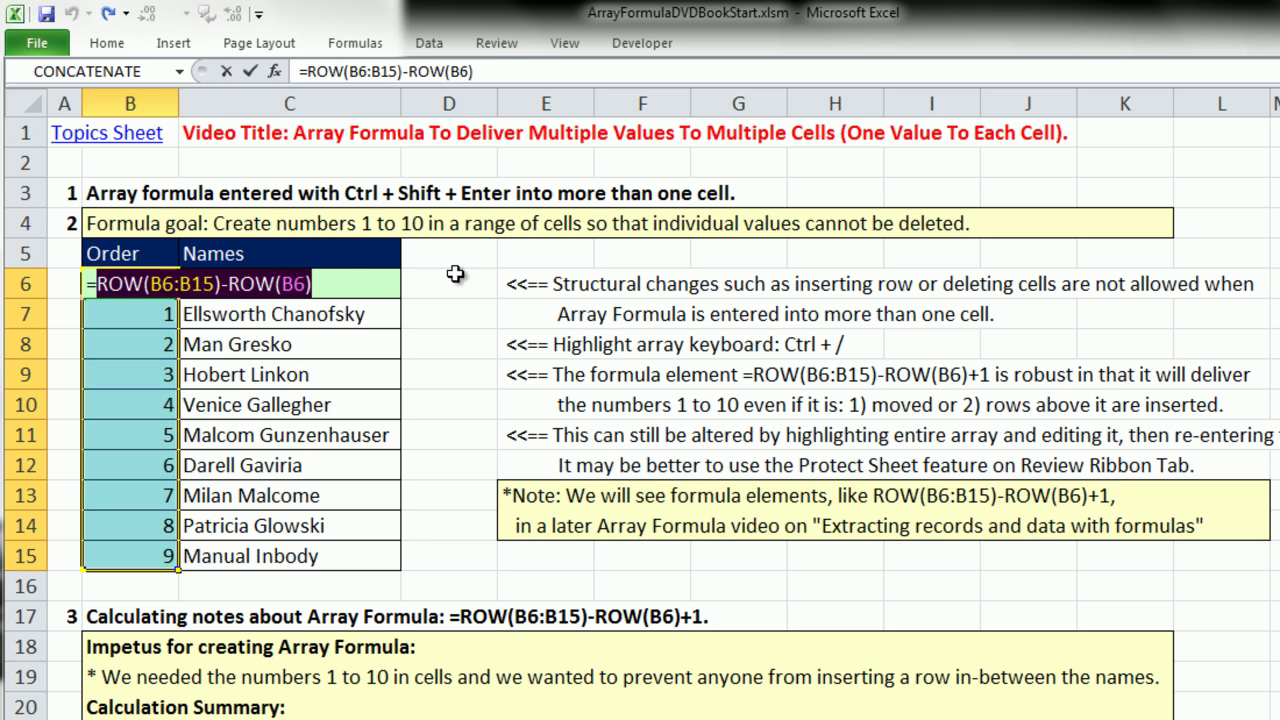
- Append +1 to the formula, preview the evaluated full expression and restore it, and enter =ROW(B6:B15)-ROW(B6)+1 as an array formula in B6:B15
click(351, 284)
text(+1)
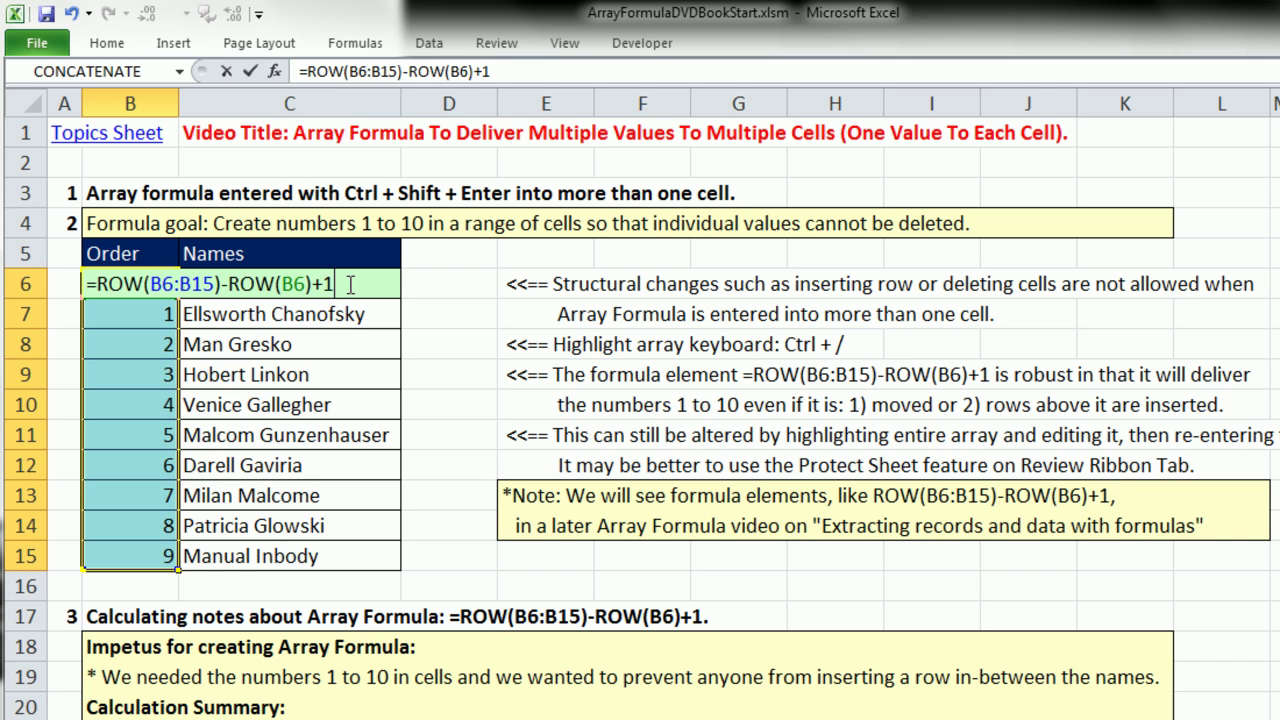
drag(350, 284, 57, 292)
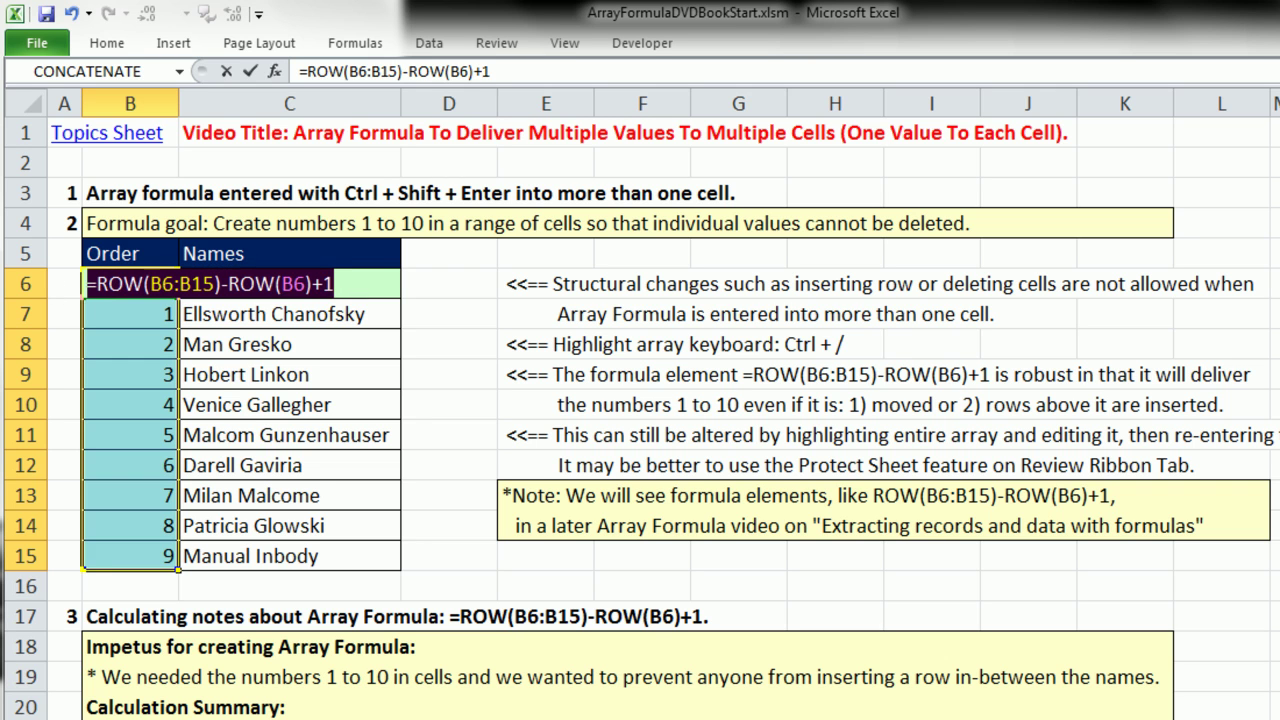
key(F9)
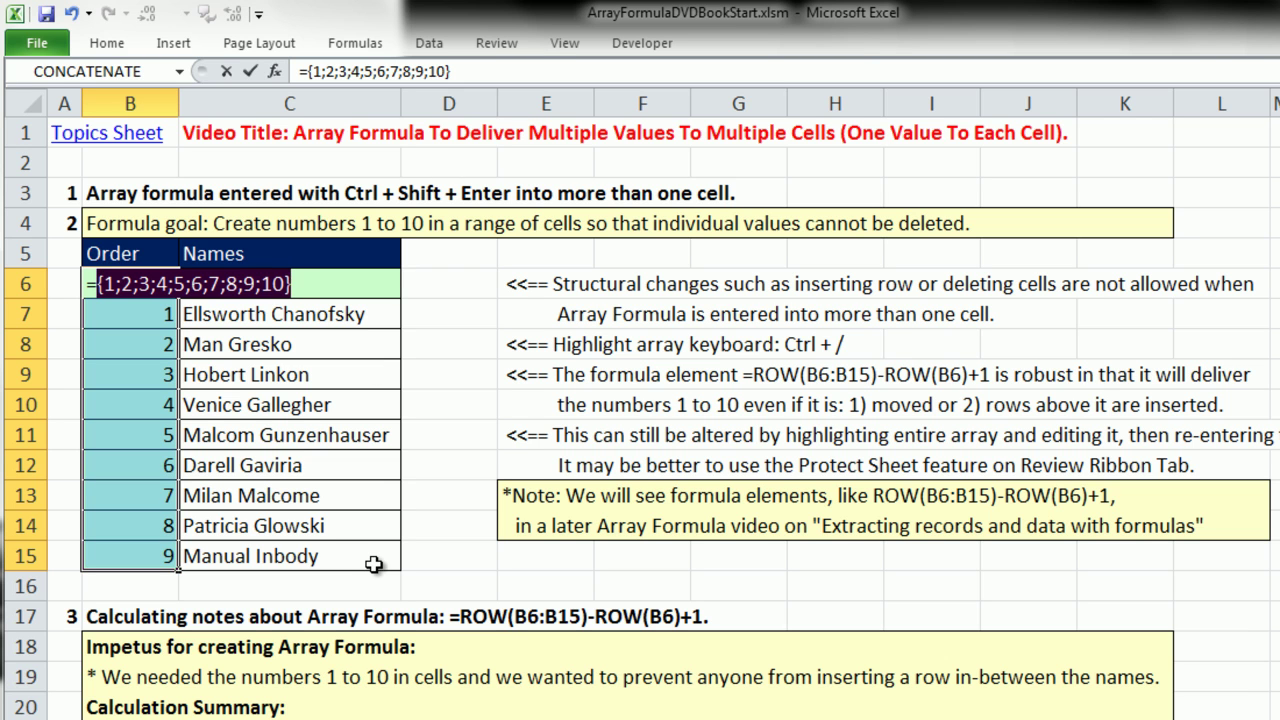
key(ctrl+z)
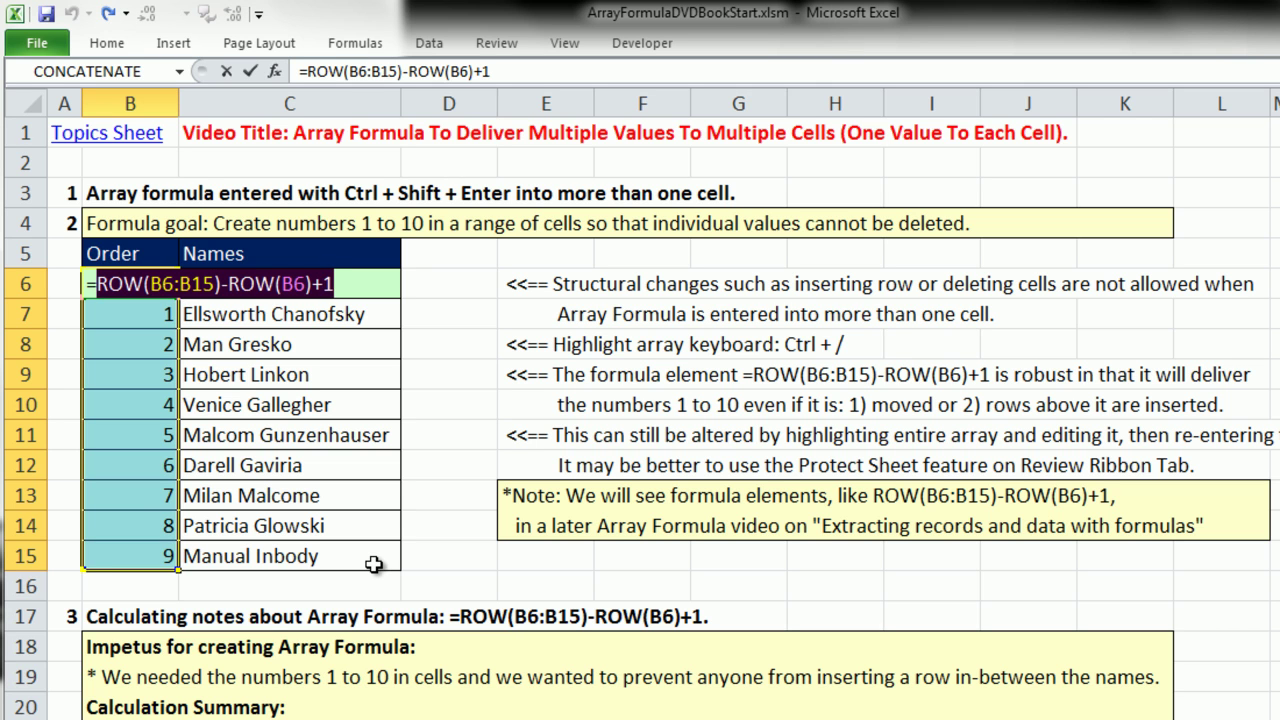
key(Escape)
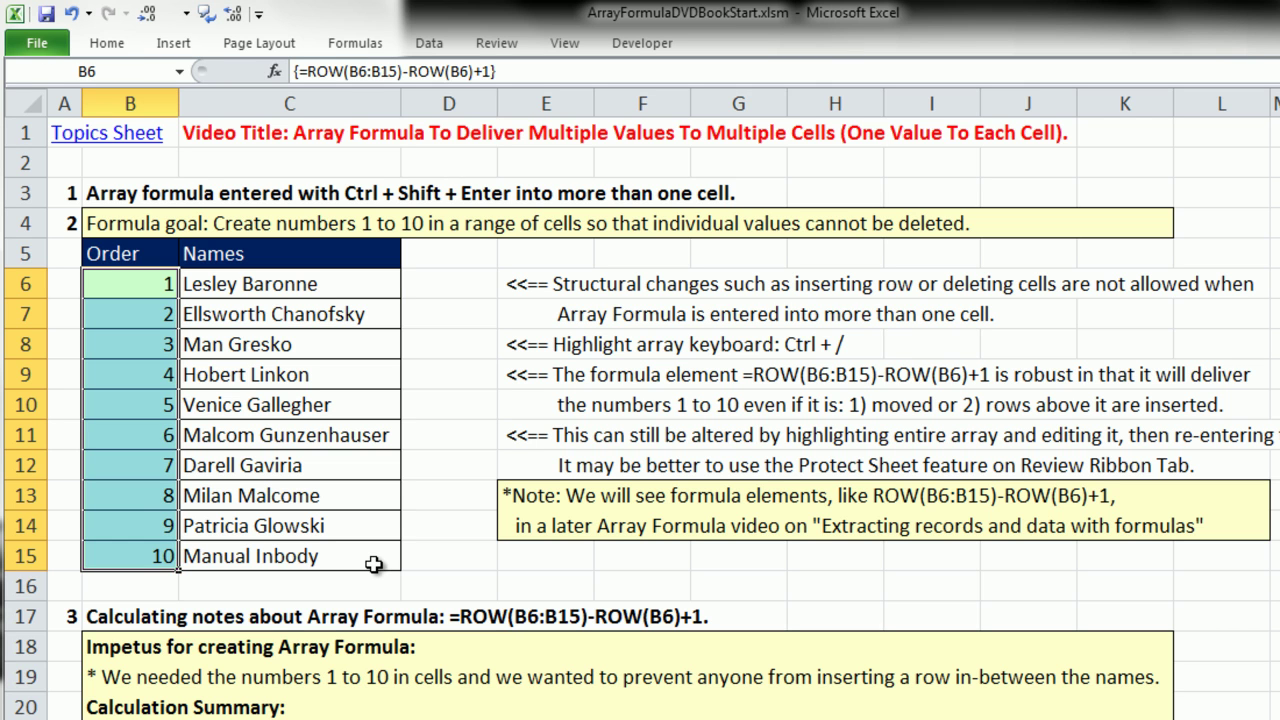
click(130, 376)
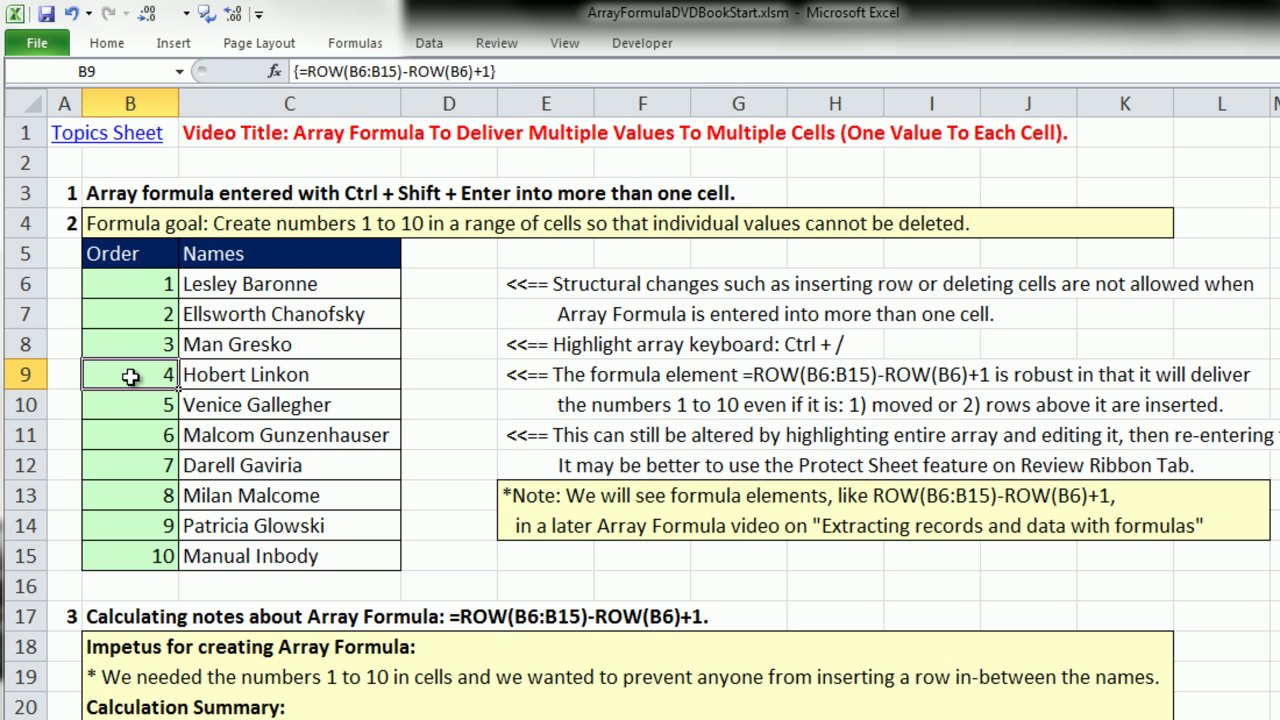
- Try to delete the single value in B9, and select the entire array B6:B15
key(Delete)
drag(808, 467, 479, 251)
key(Return)
key(ctrl+slash)
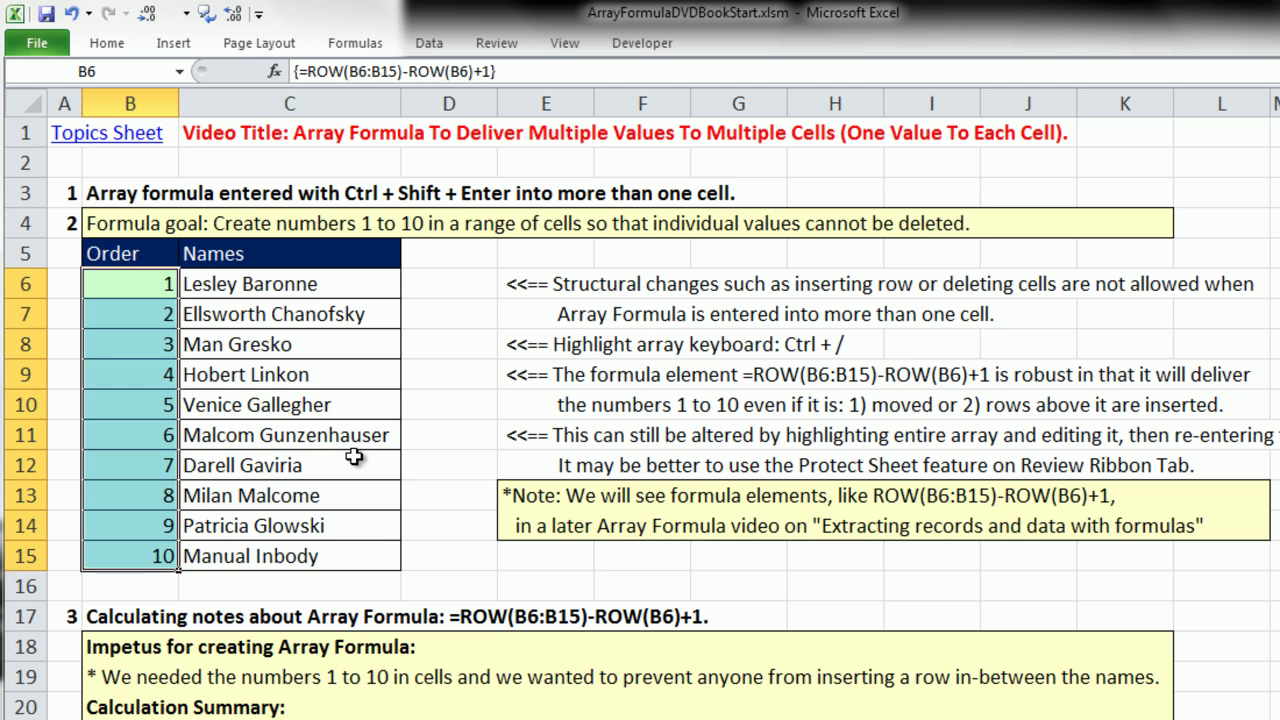
- Try to insert a row at row 9, through the middle of the array
click(28, 375)
right_click(30, 376)
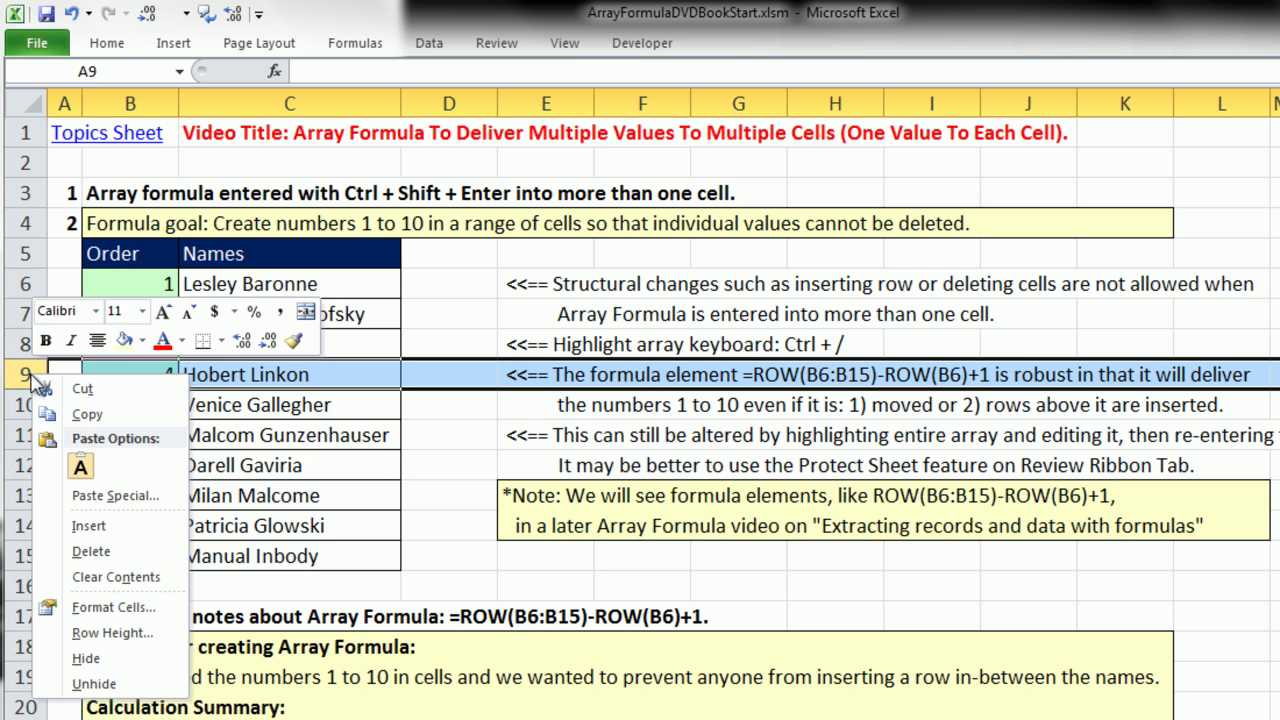
click(88, 525)
drag(904, 468, 512, 255)
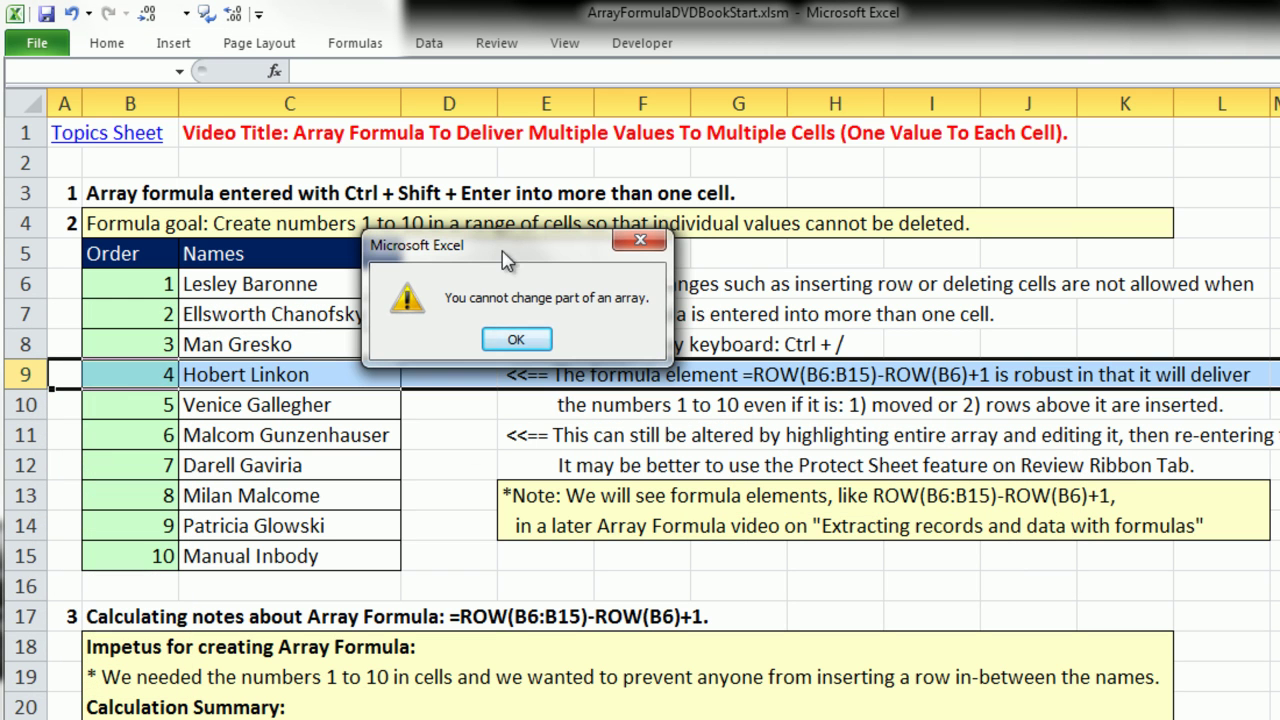
click(516, 341)
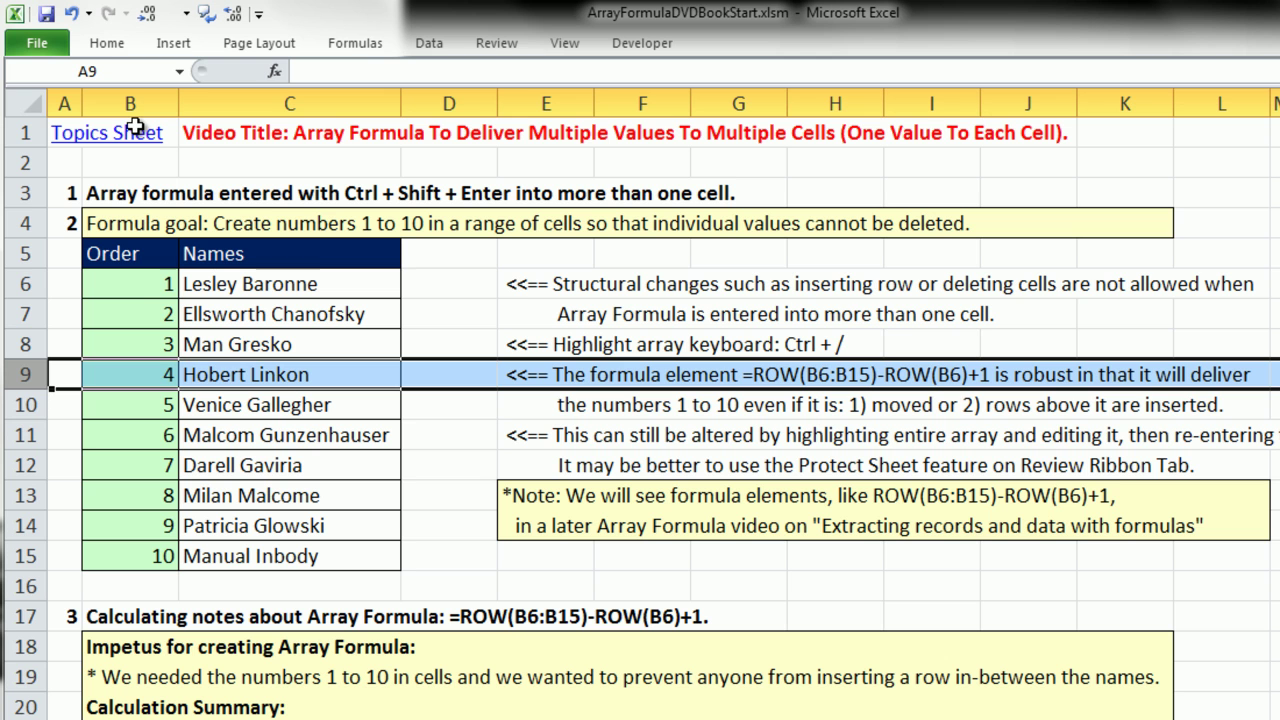
- Enter =ROW() as a multi-cell array formula in N1:N10
drag(1155, 113, 1191, 349)
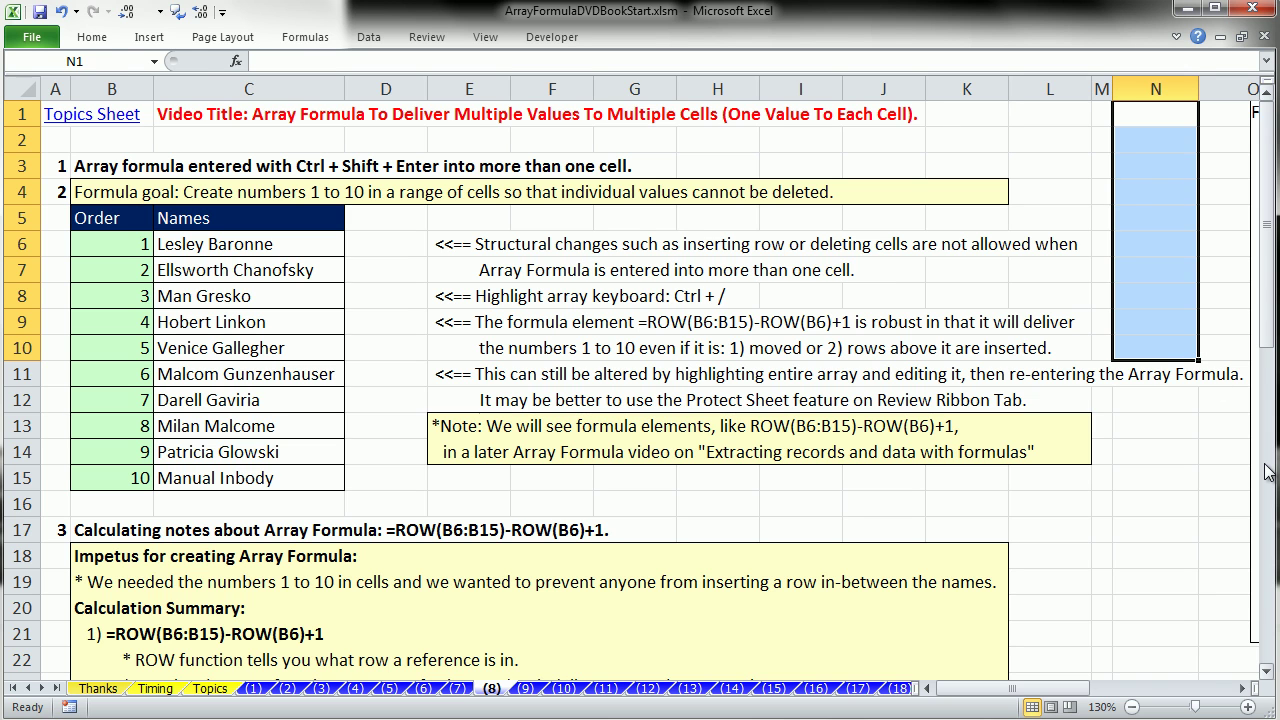
text(=ROW()
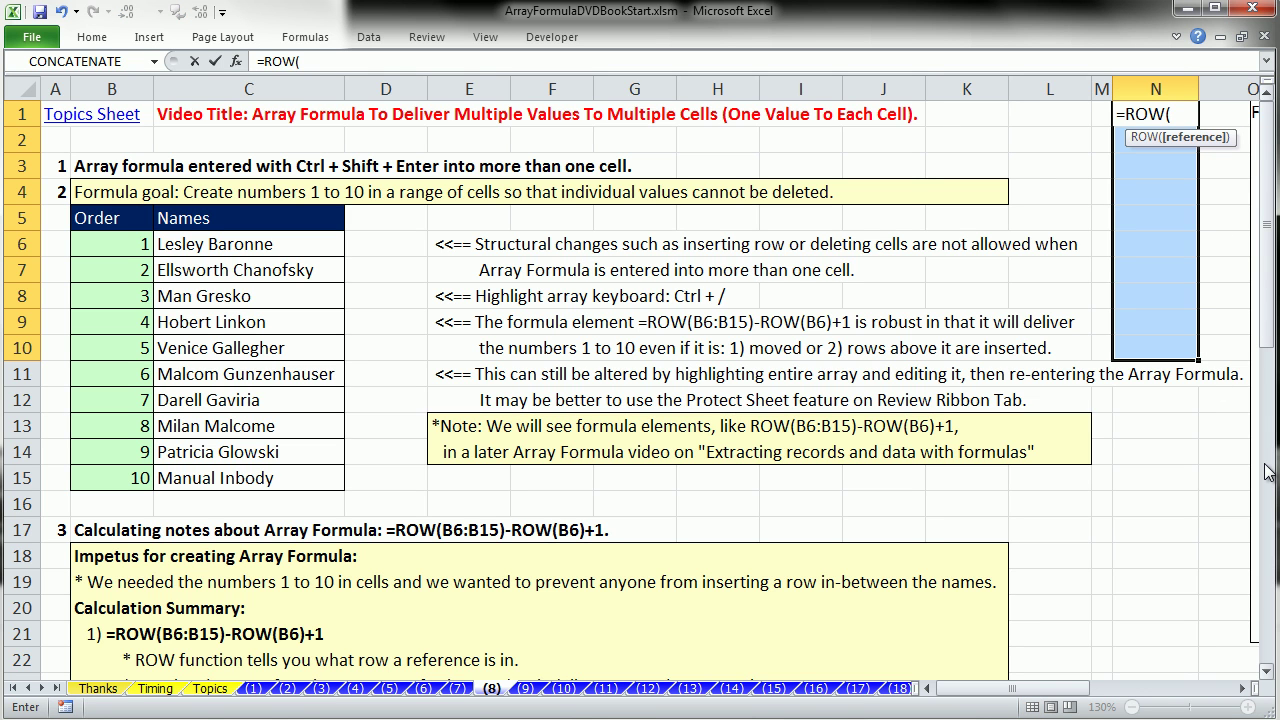
key(ctrl+shift+Return)
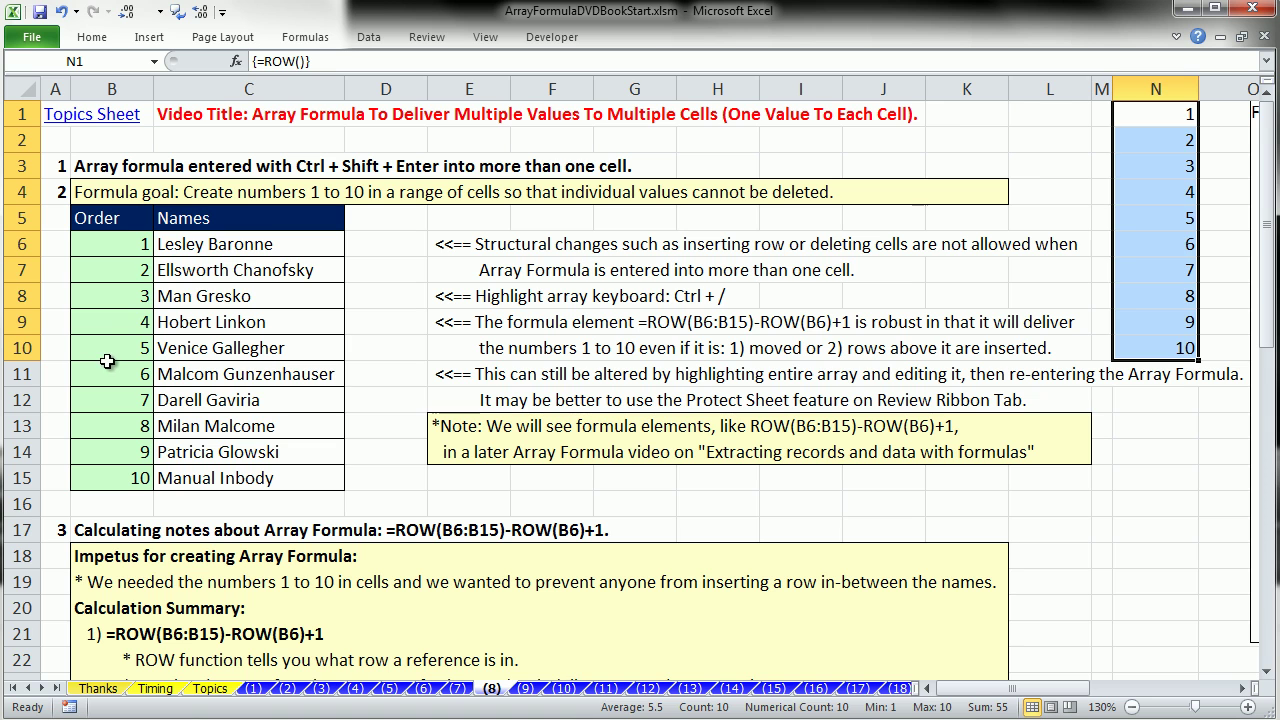
- Inspect the array formula in B6 without changing it, and insert a new row above row 1
double_click(125, 245)
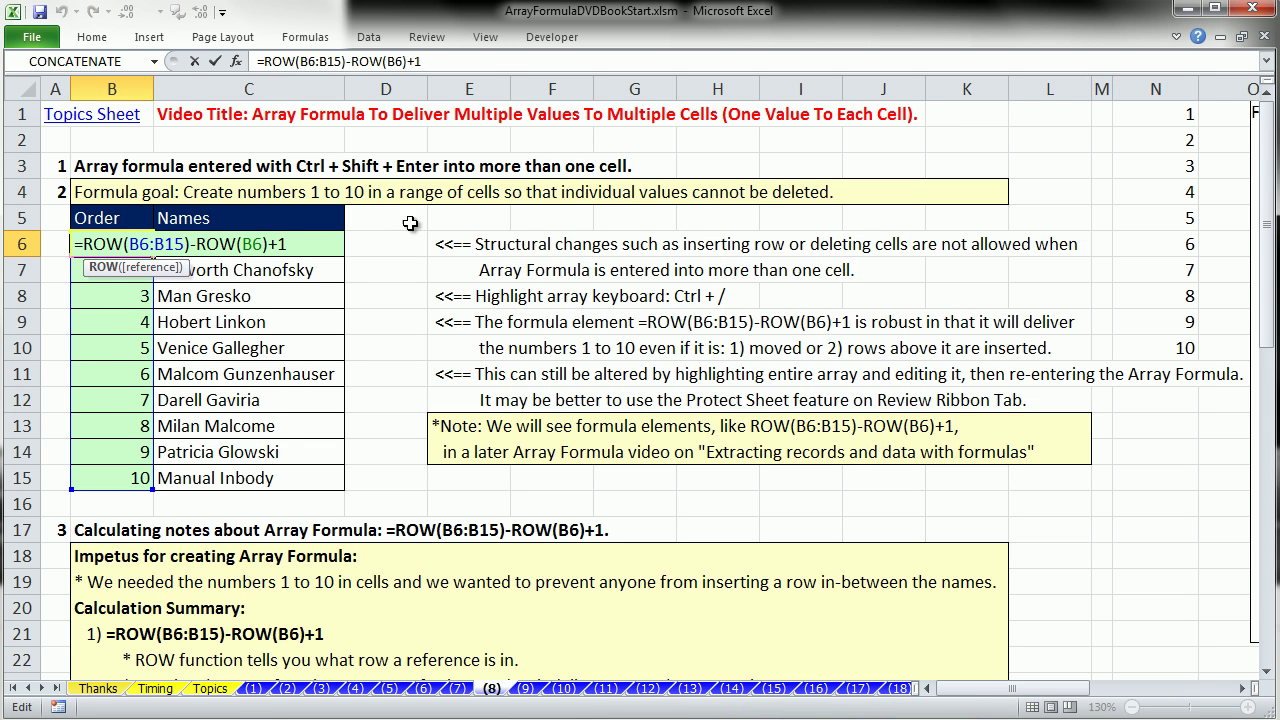
key(Escape)
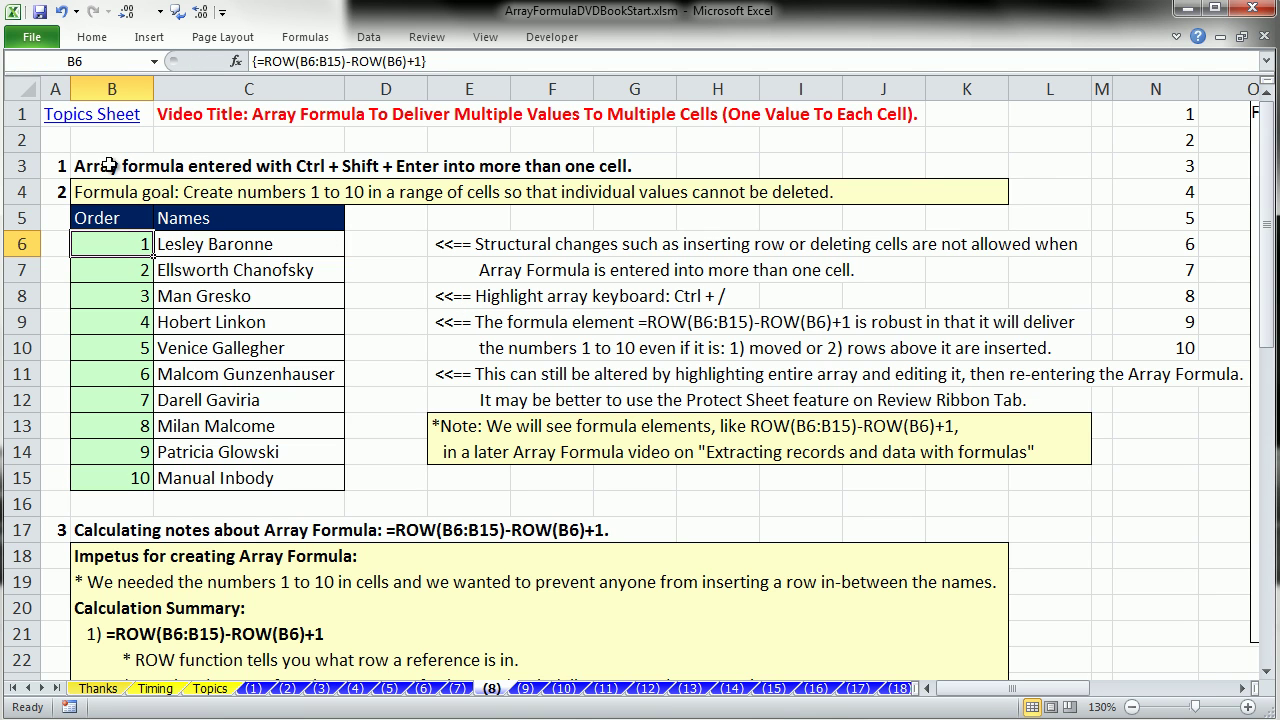
click(20, 113)
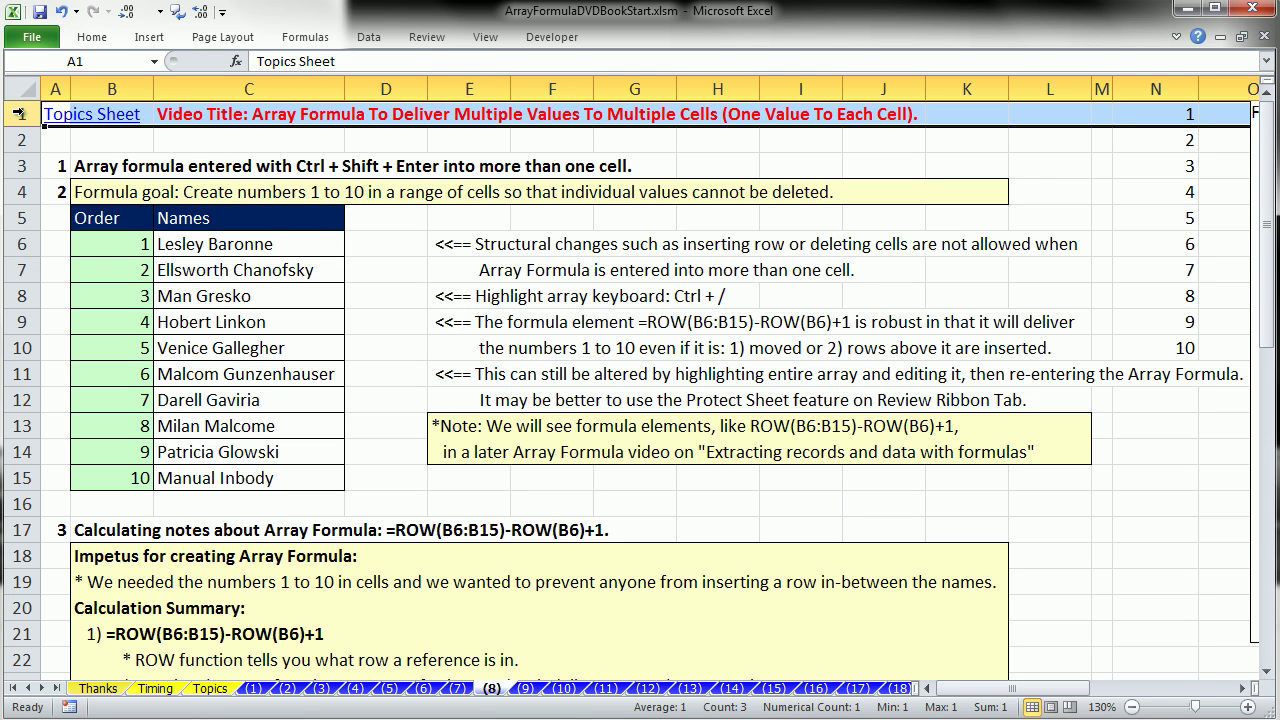
right_click(20, 113)
click(66, 246)
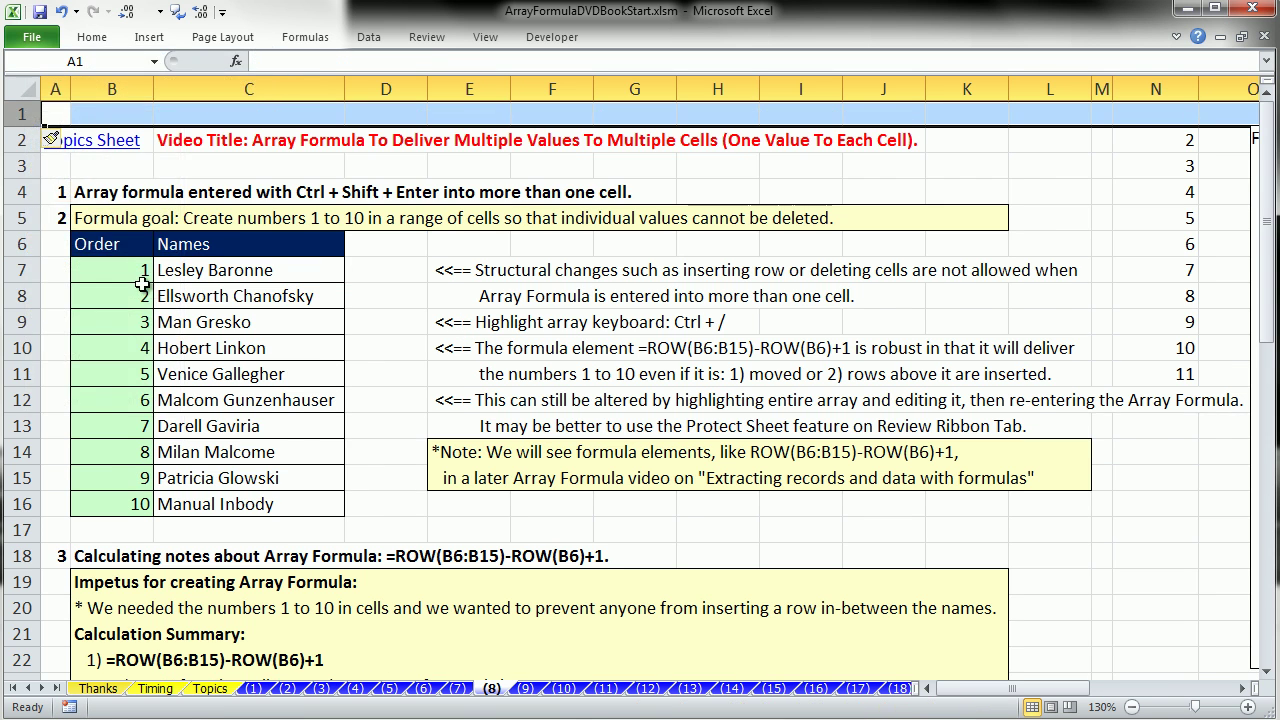
- Compare the shifted array formula in B7:B16 with the =ROW() array formula in N2
drag(138, 270, 138, 505)
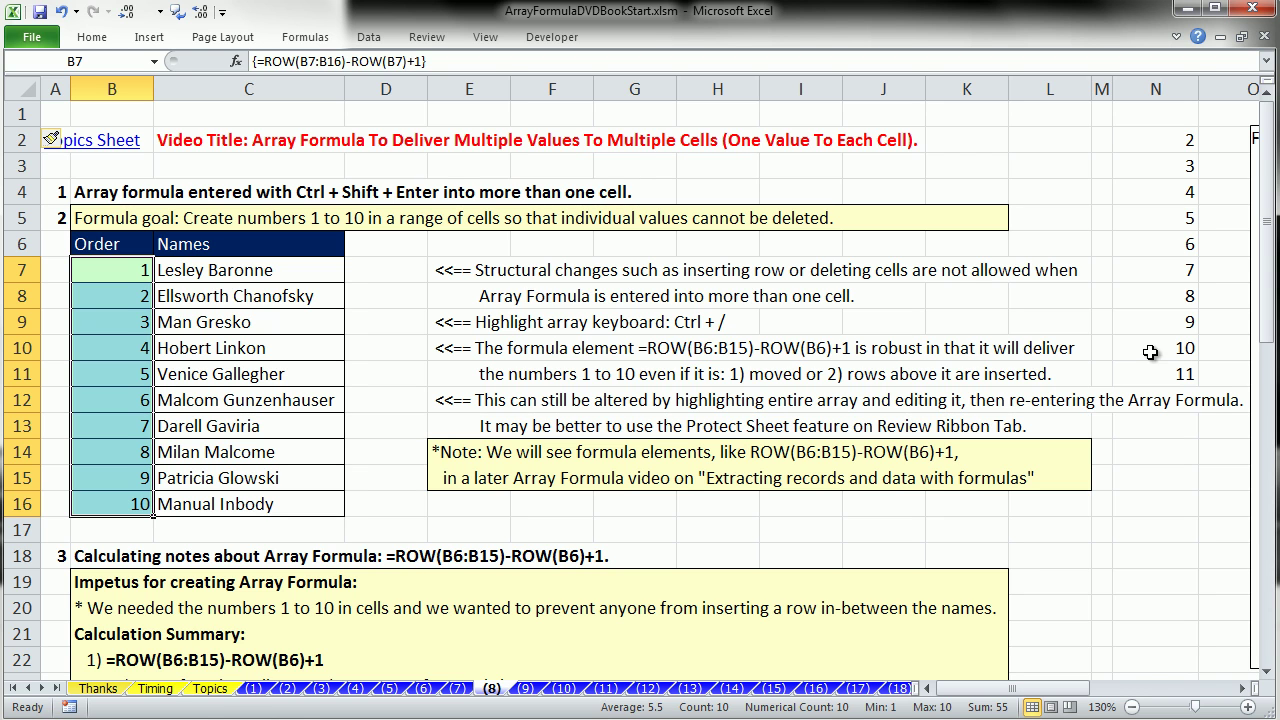
click(1178, 139)
key(F2)
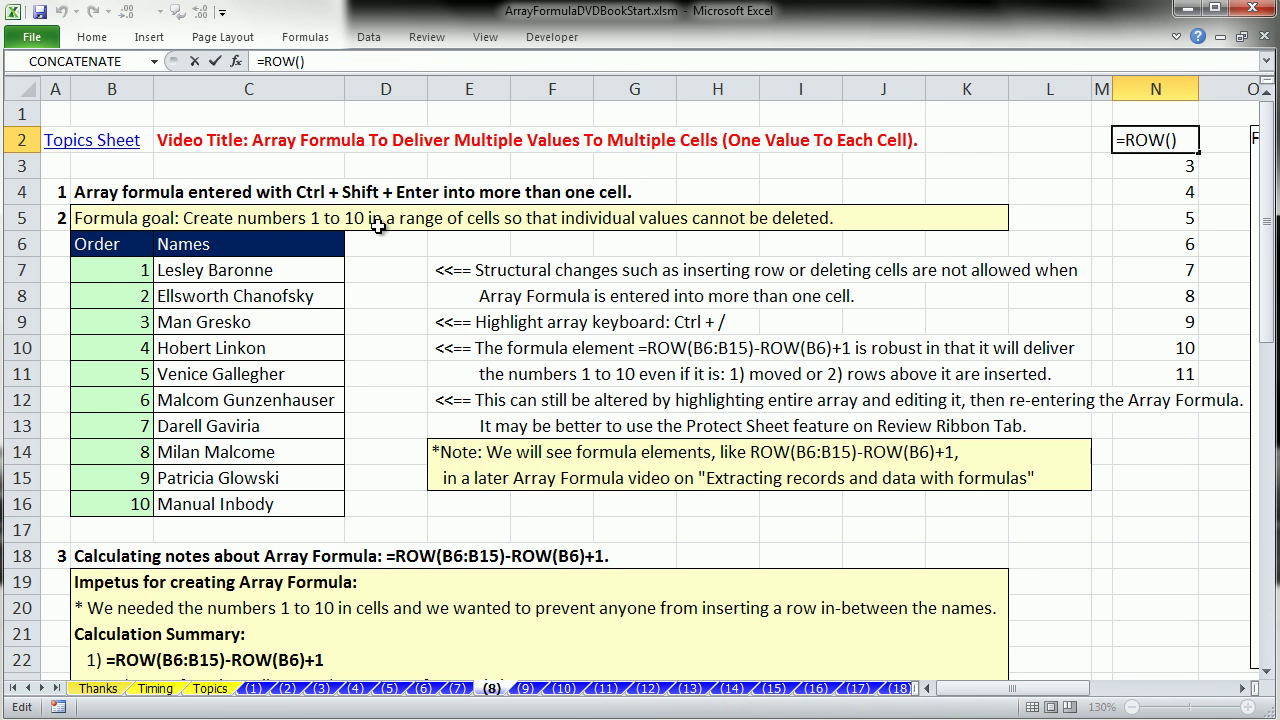
key(Escape)
click(105, 270)
key(F2)
key(Escape)
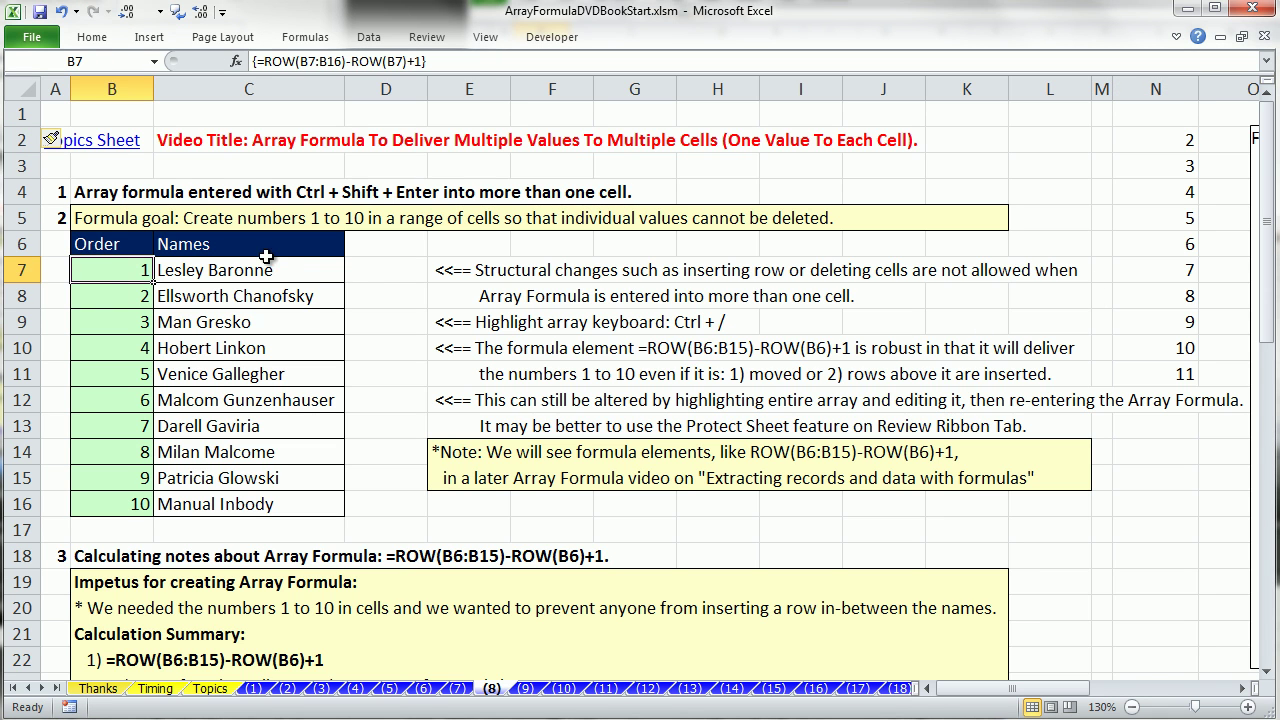
- Move the Order and Names table from B6:C16 to C71:D81, and inspect its array formula in C72
drag(100, 244, 245, 504)
key(ctrl+c)
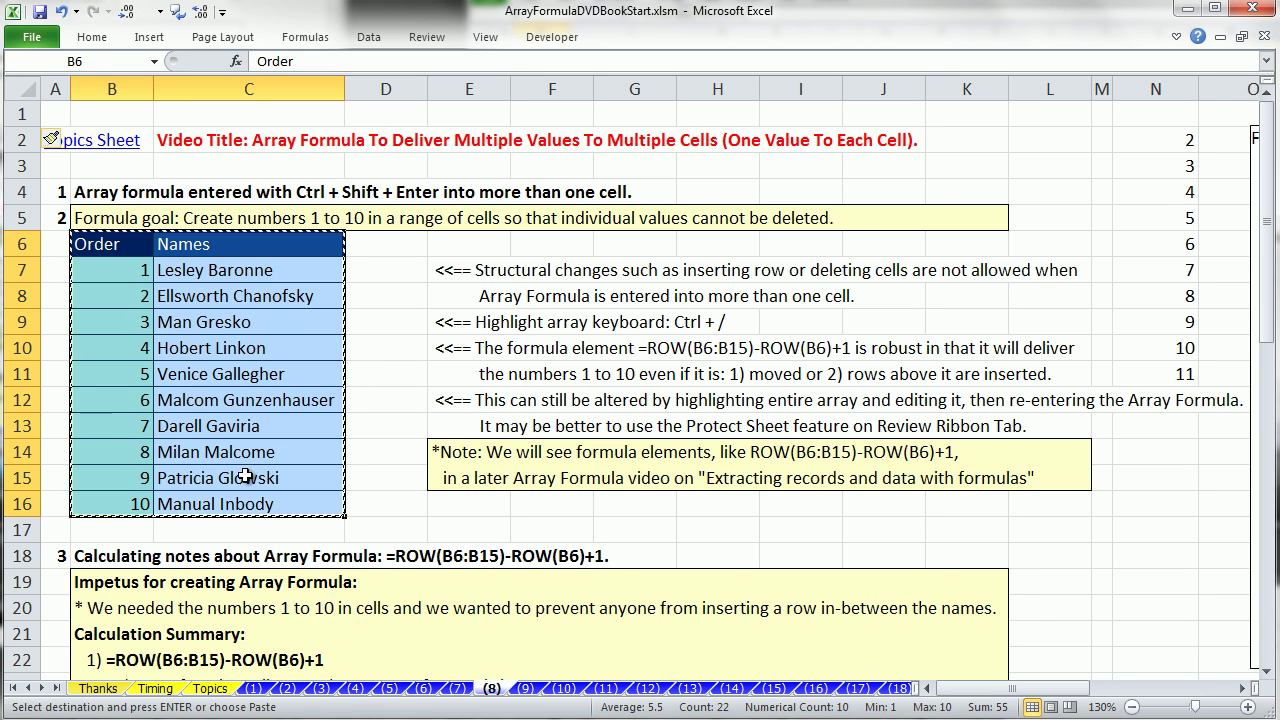
scroll(242, 487, down, 20)
click(226, 370)
key(Return)
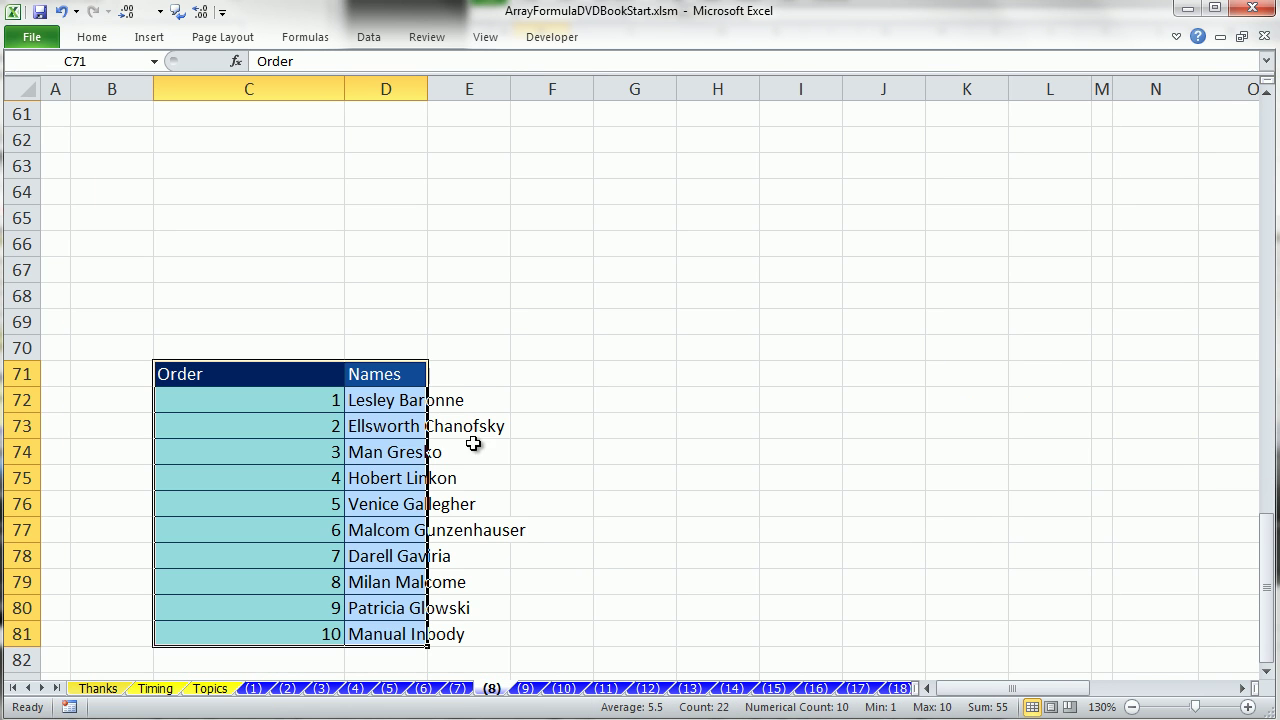
double_click(291, 403)
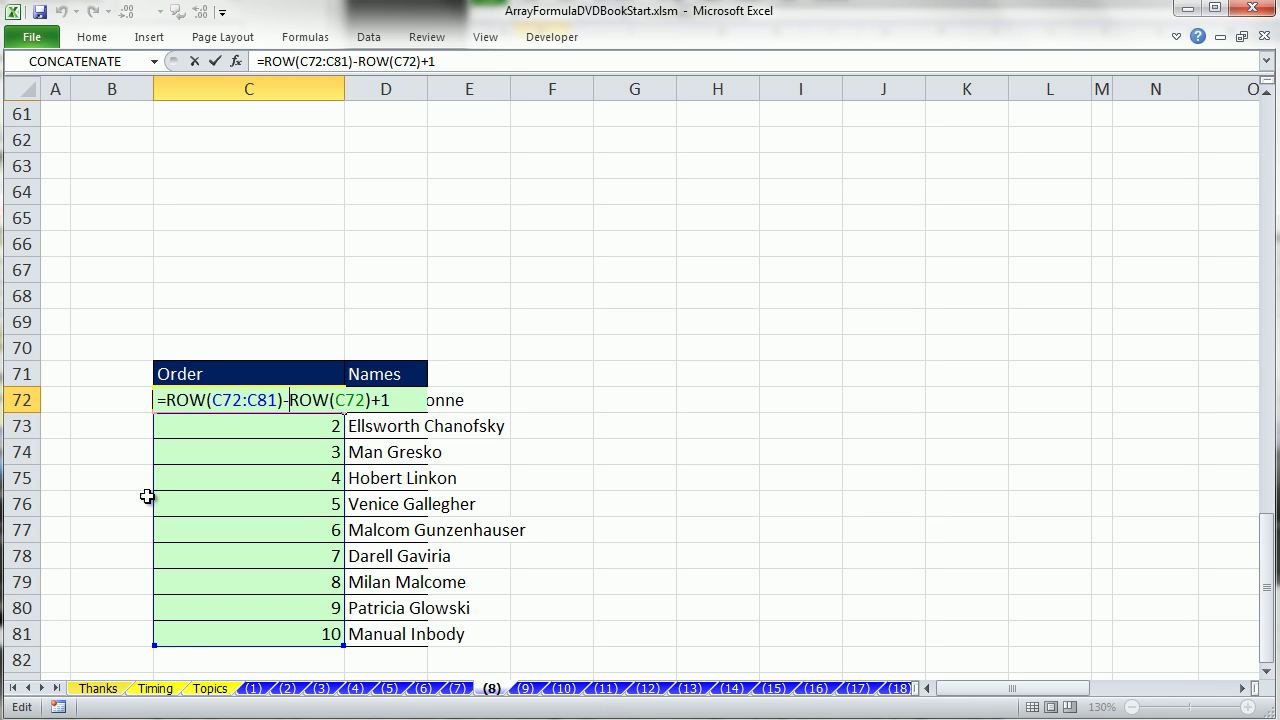
key(ctrl+shift+Return)
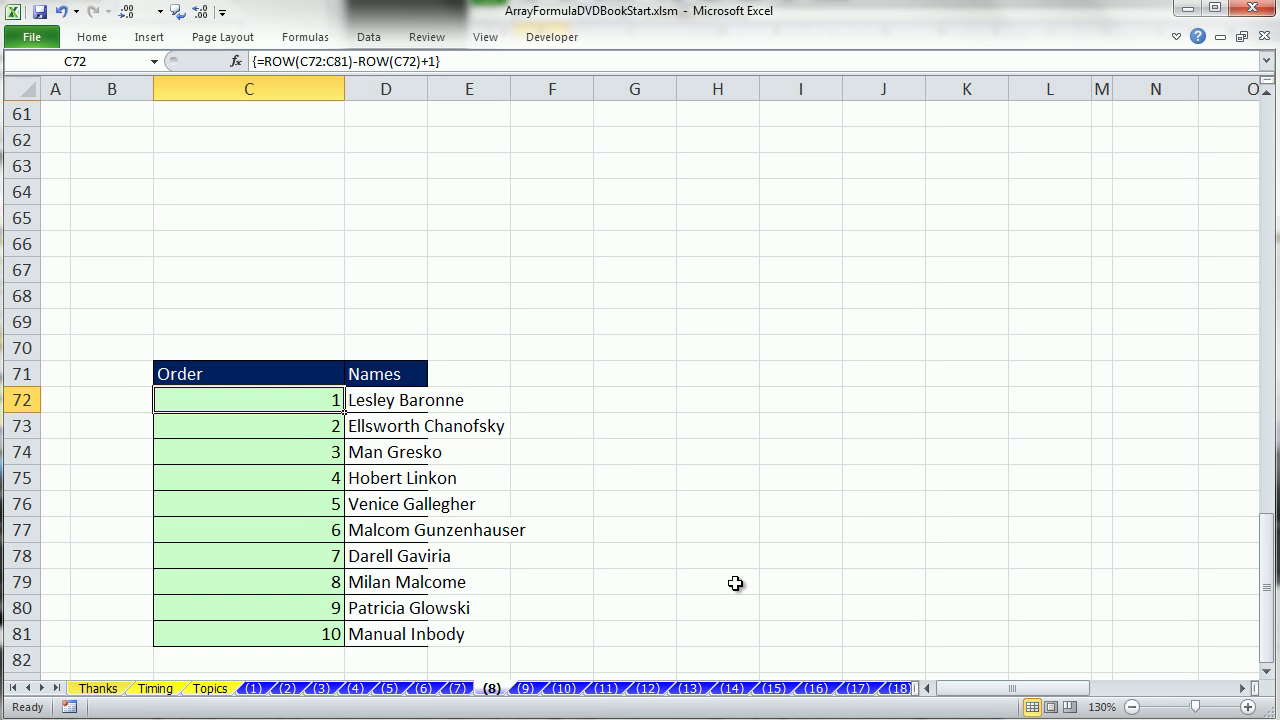
- Paste the =ROW() array from N2:N11 into I71:I80, beside the moved table
scroll(736, 585, up, 20)
drag(1168, 137, 1161, 365)
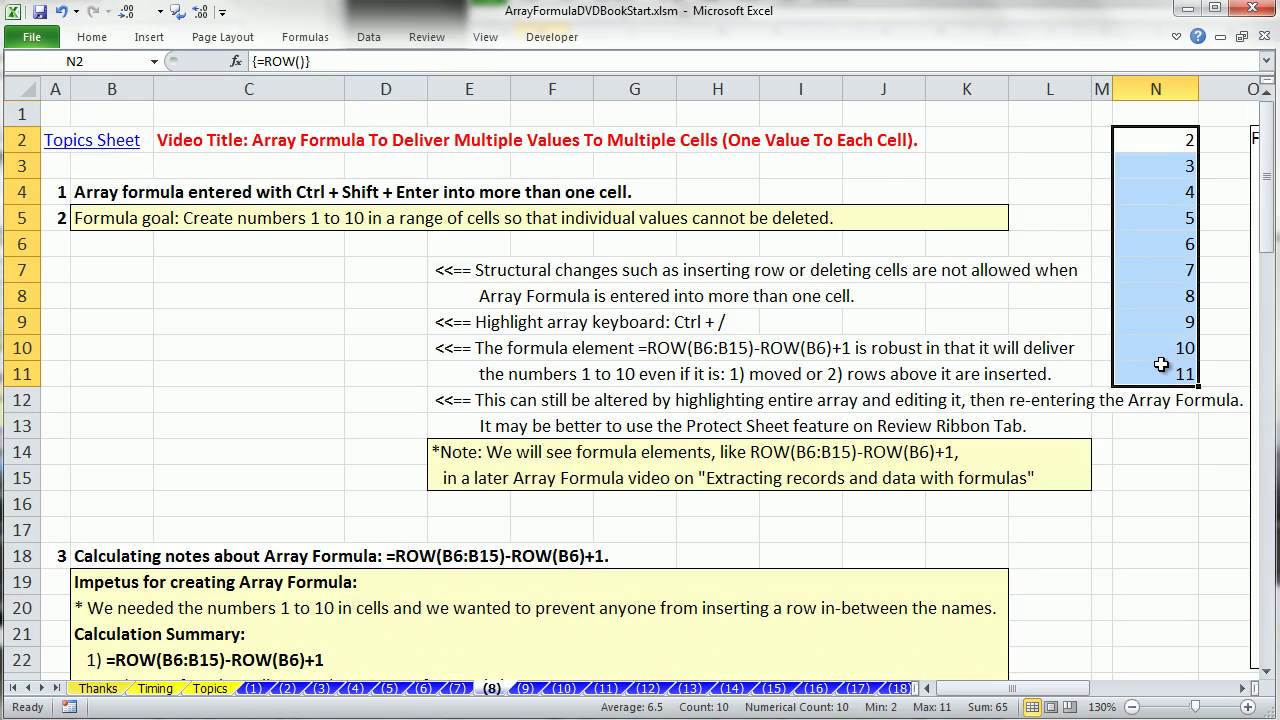
key(ctrl+c)
scroll(686, 471, down, 20)
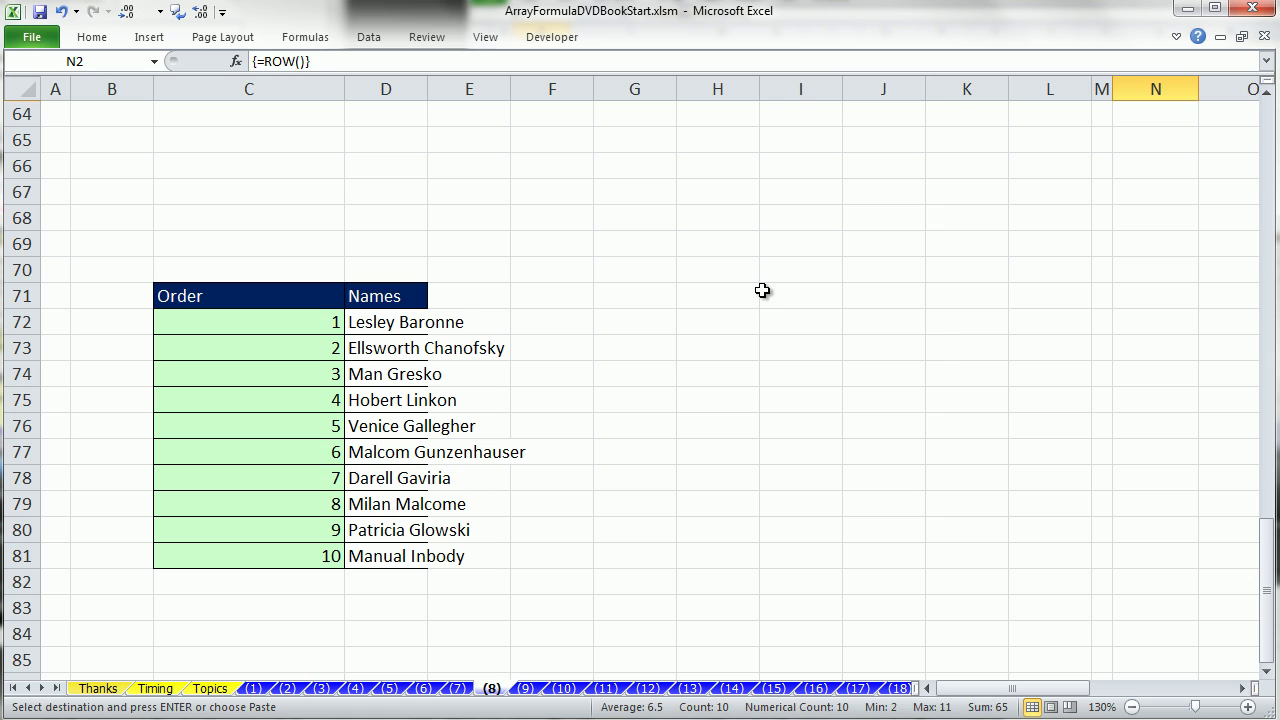
click(764, 294)
key(Return)
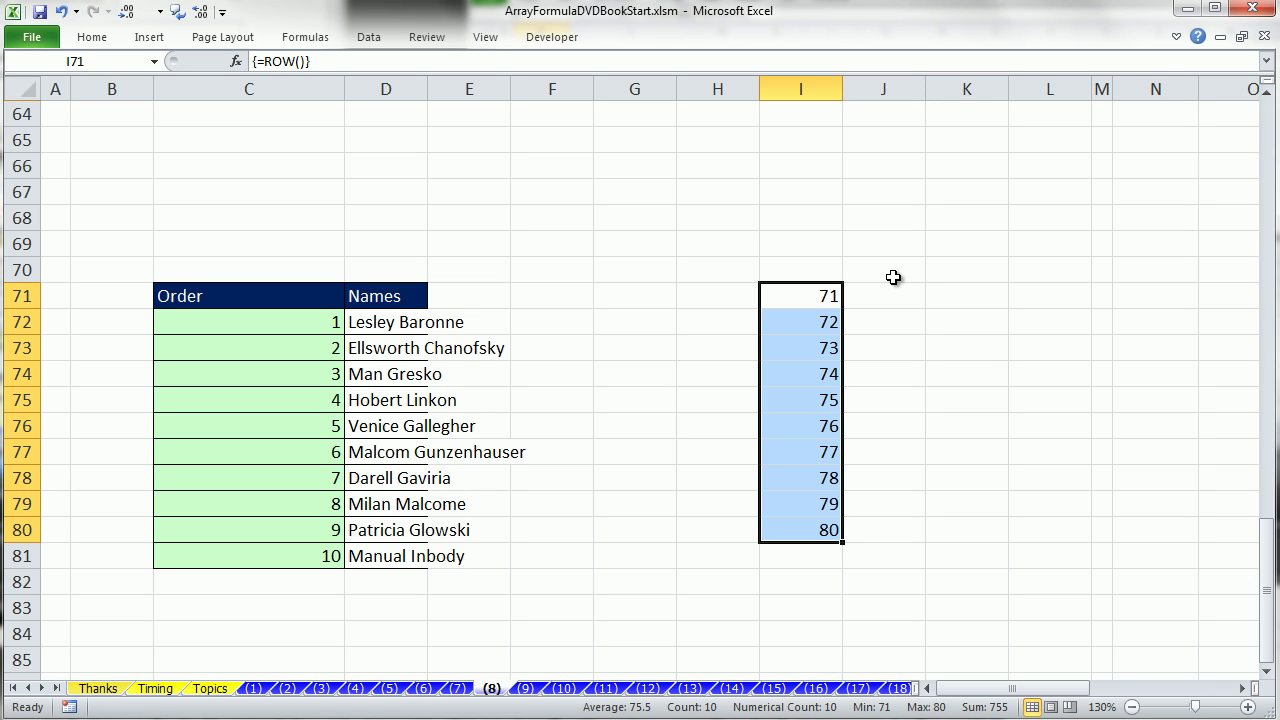
- Undo the =ROW() array paste and the table move so both blocks return to their original places
scroll(554, 551, up, 4)
scroll(554, 551, up, 17)
key(ctrl+z)
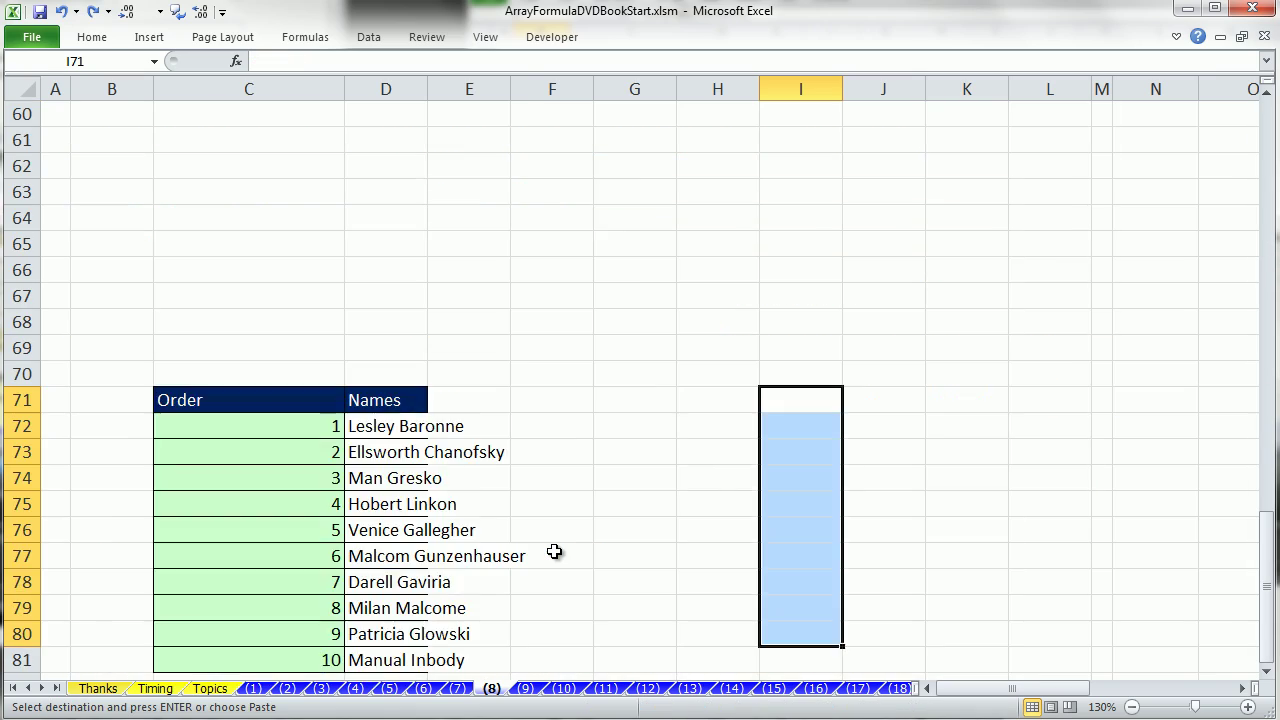
key(ctrl+z)
scroll(554, 551, up, 20)
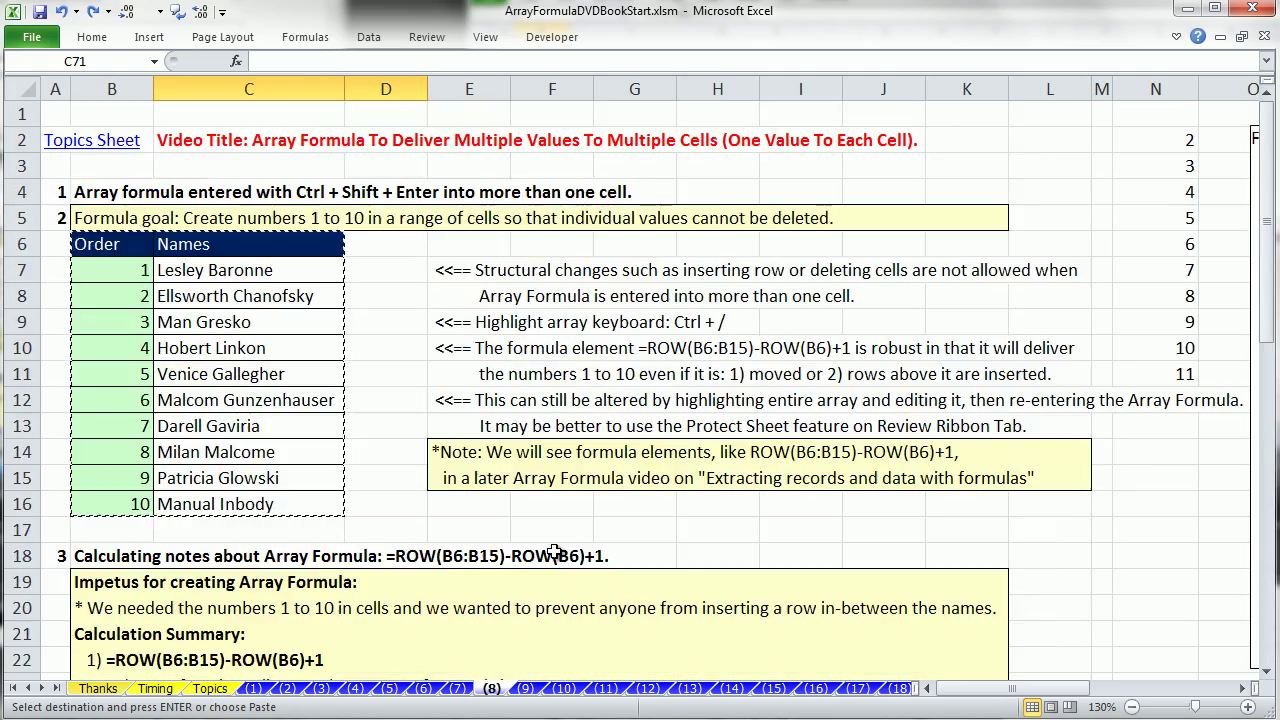
key(ctrl+z)
- Read the calculation summary for the array formula, and open the array formula in B7 for editing
scroll(285, 365, up, 15)
scroll(285, 370, up, 2)
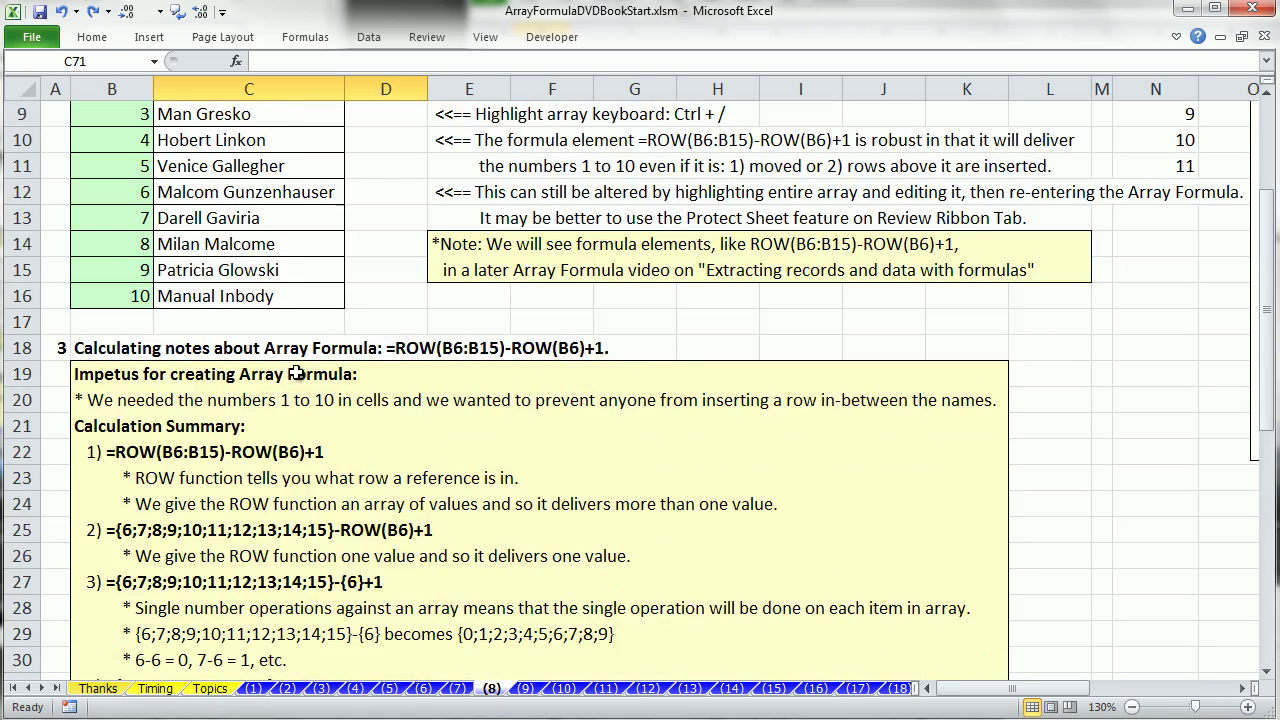
scroll(290, 375, down, 2)
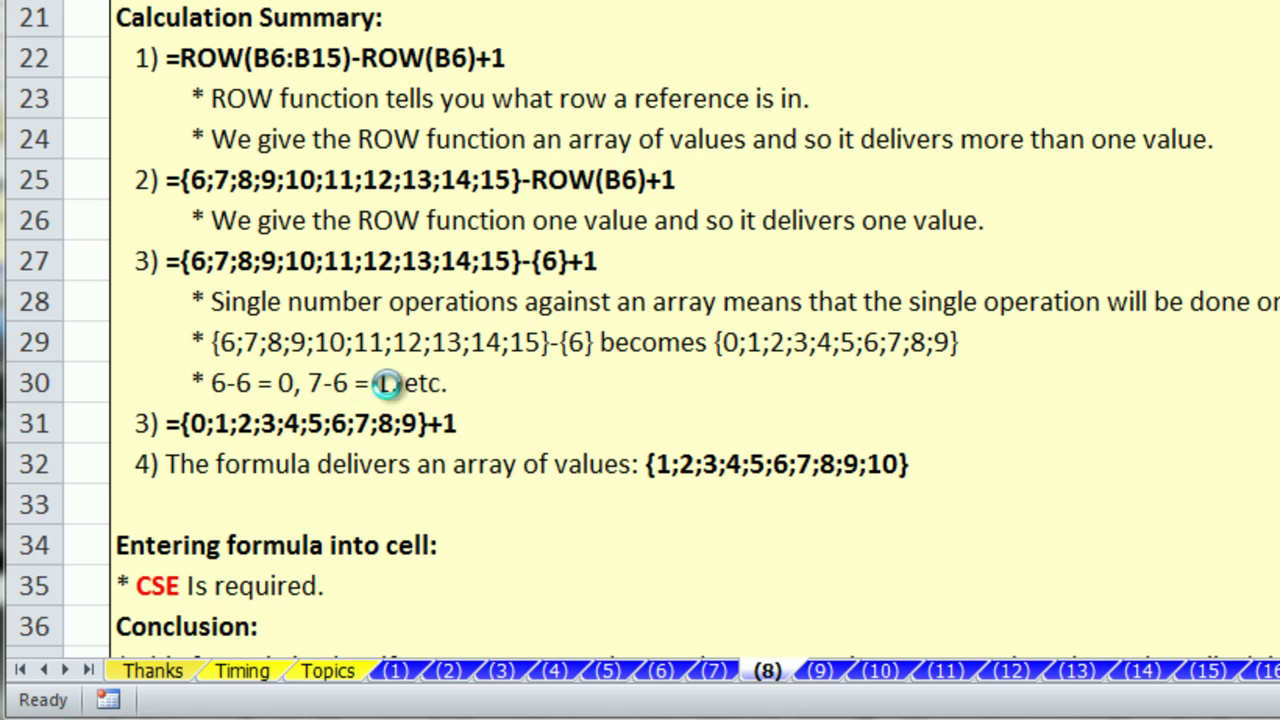
scroll(975, 413, up, 5)
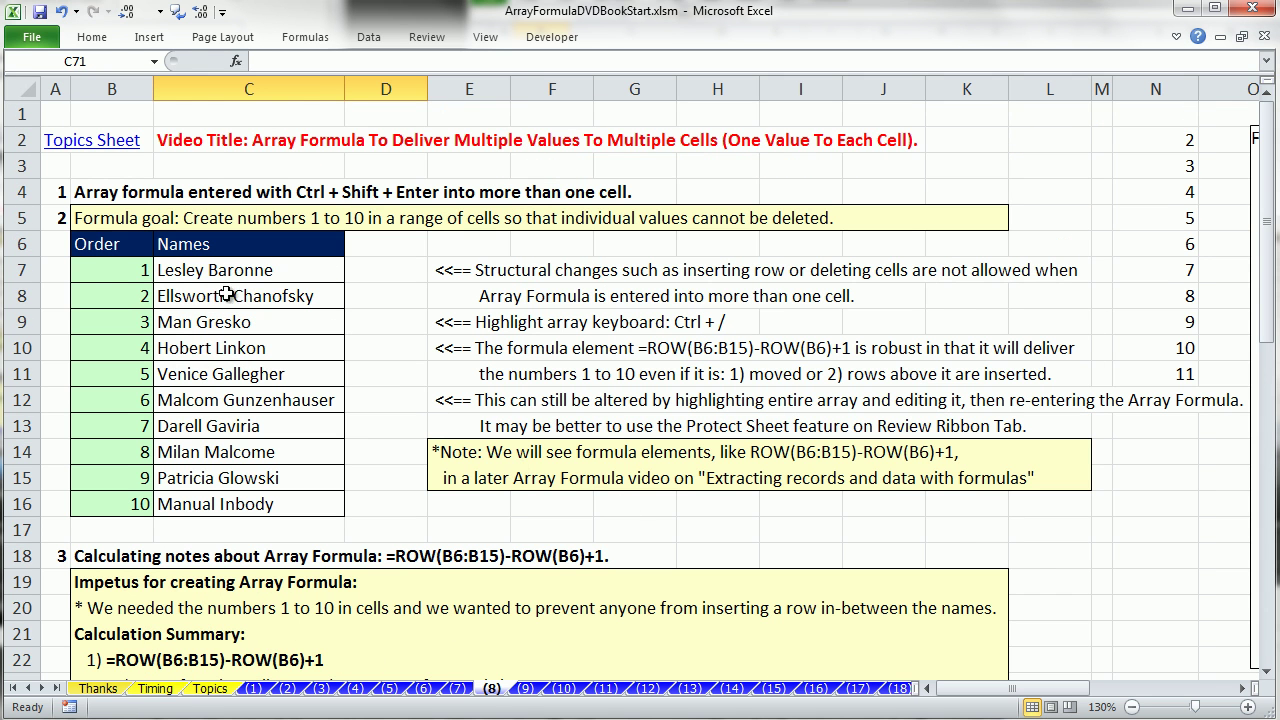
click(92, 265)
double_click(92, 265)
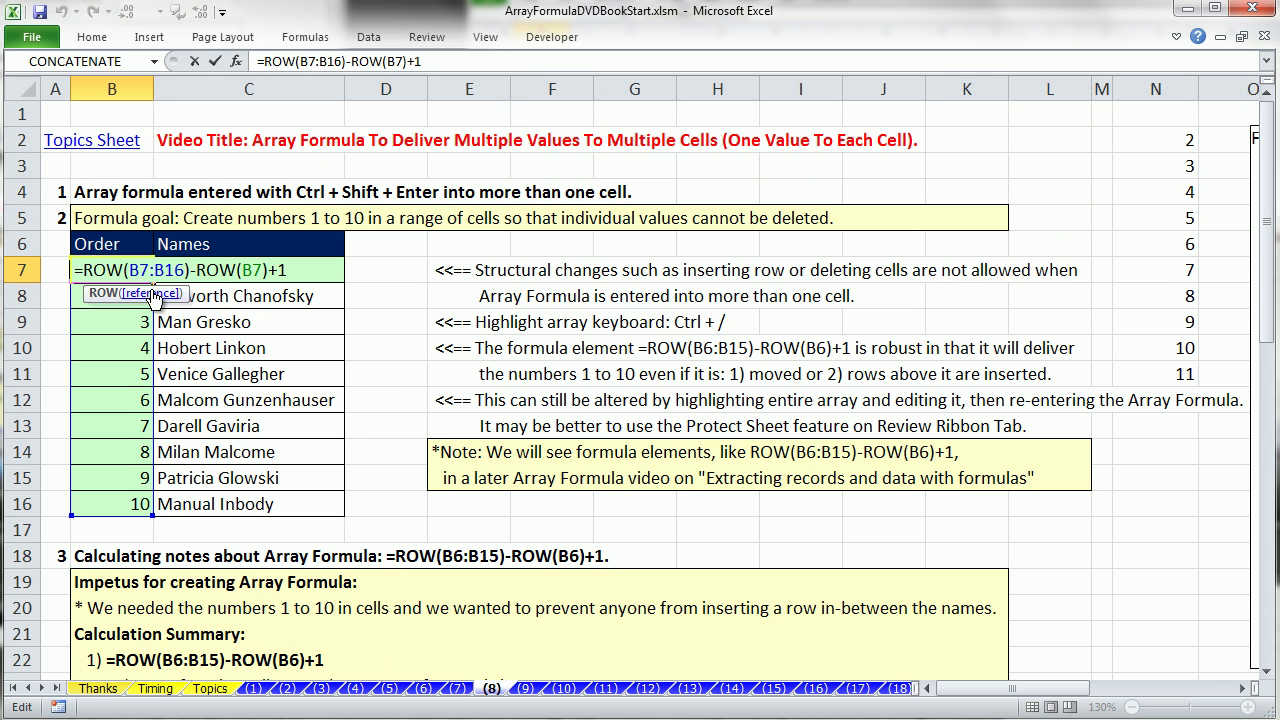